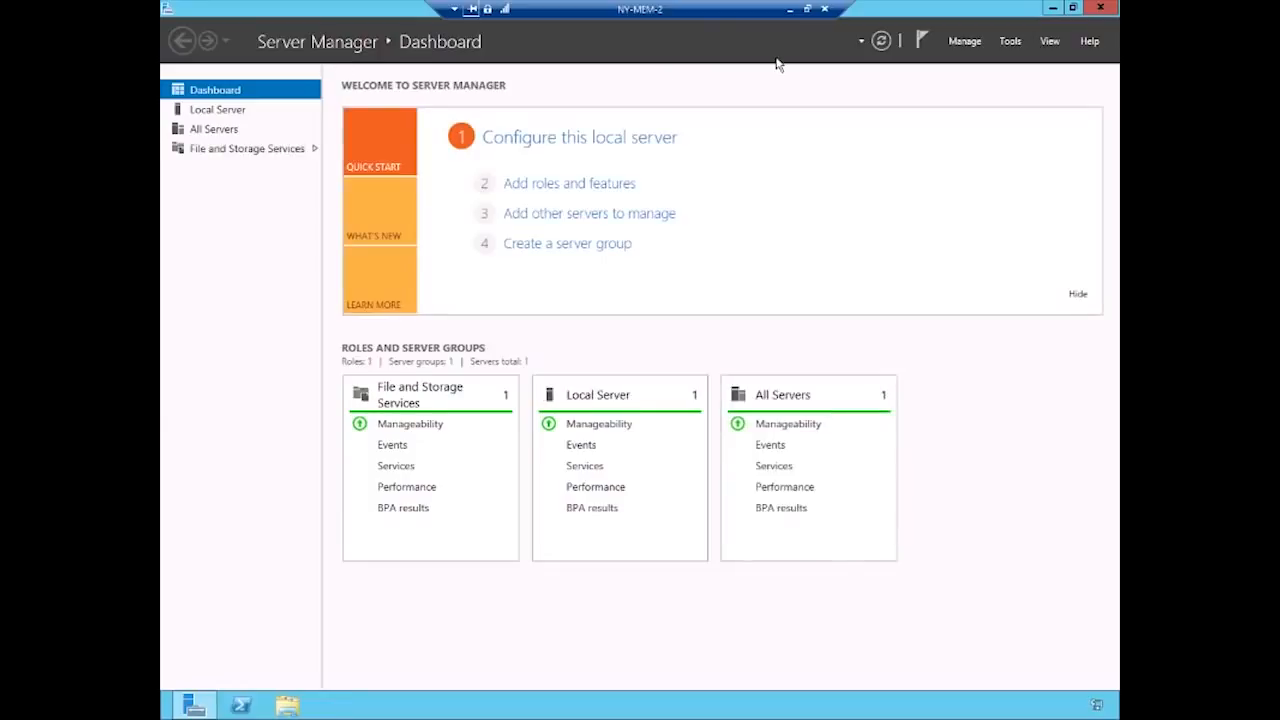
- Start a role-based installation on NY-MEM-2 and select the Remote Access role with its required features and management tools
click(551, 191)
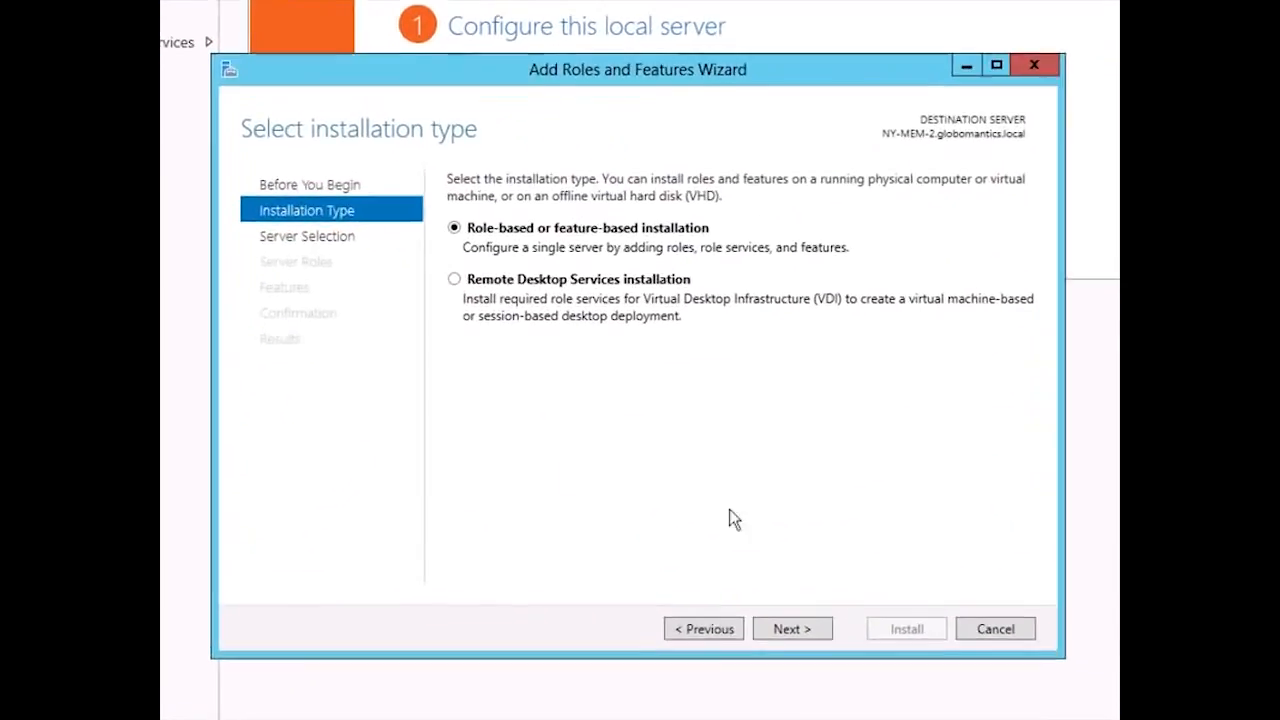
click(765, 626)
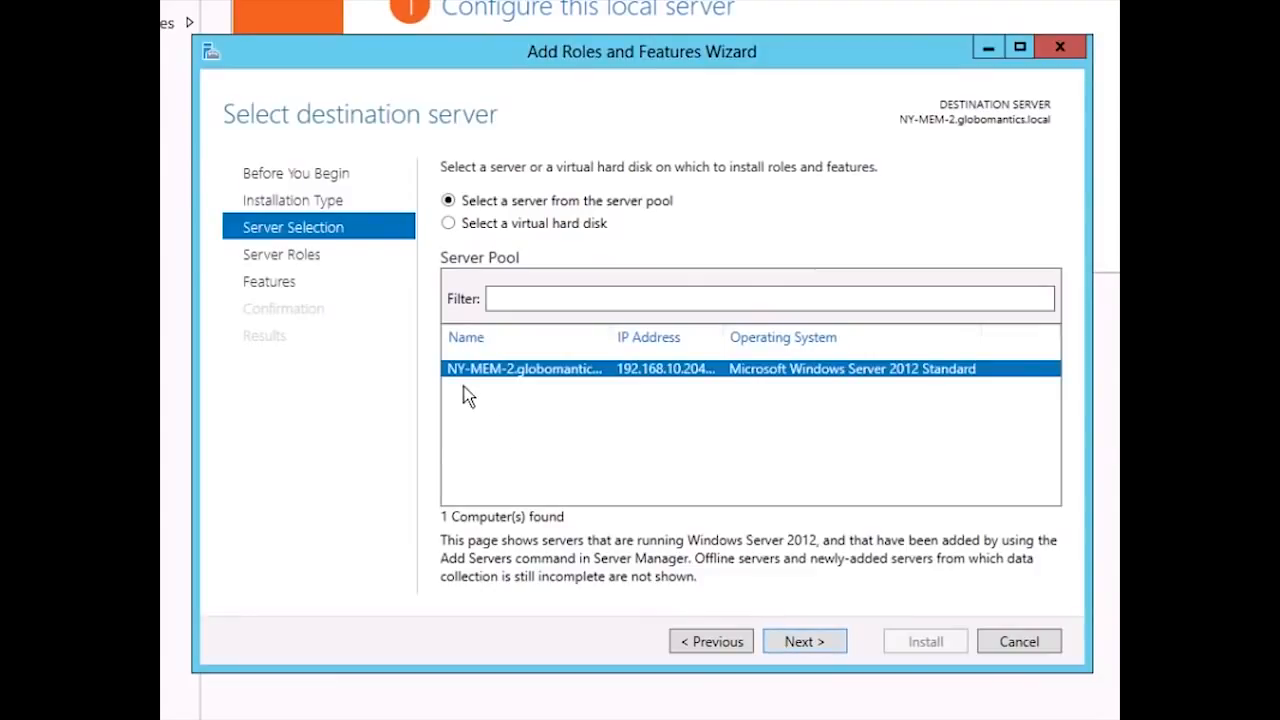
click(790, 641)
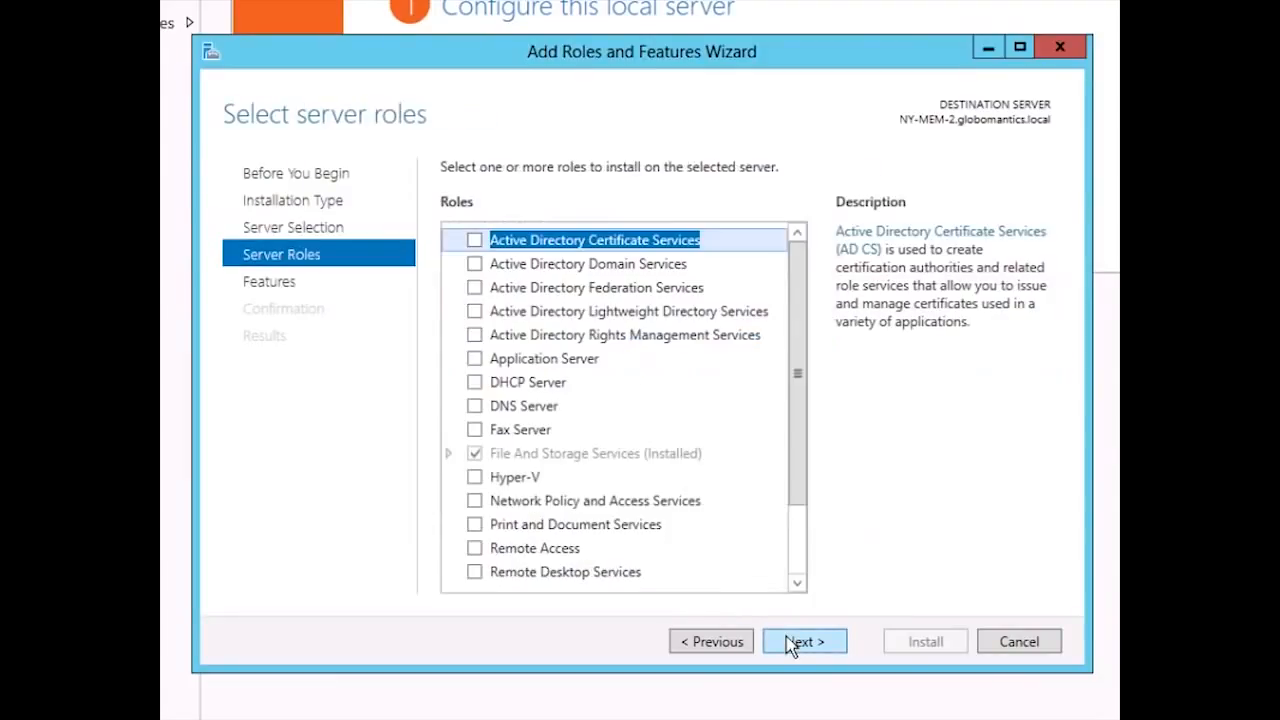
click(475, 548)
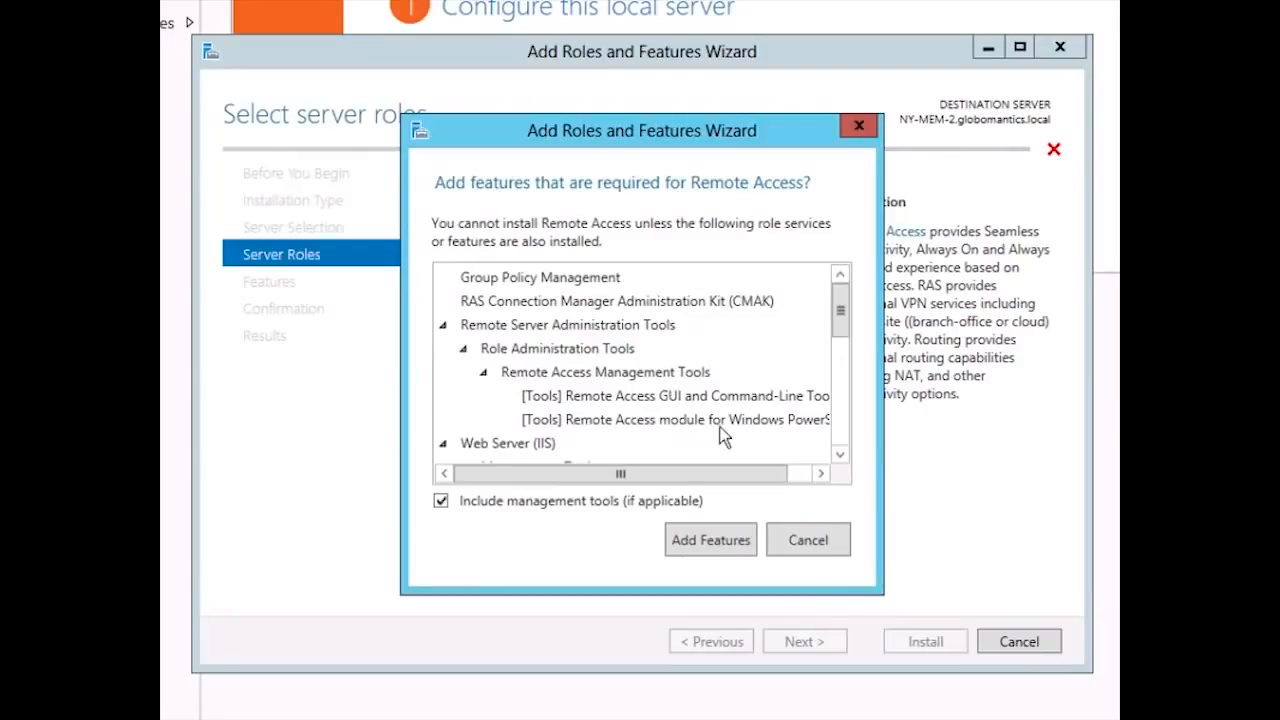
drag(840, 320, 811, 466)
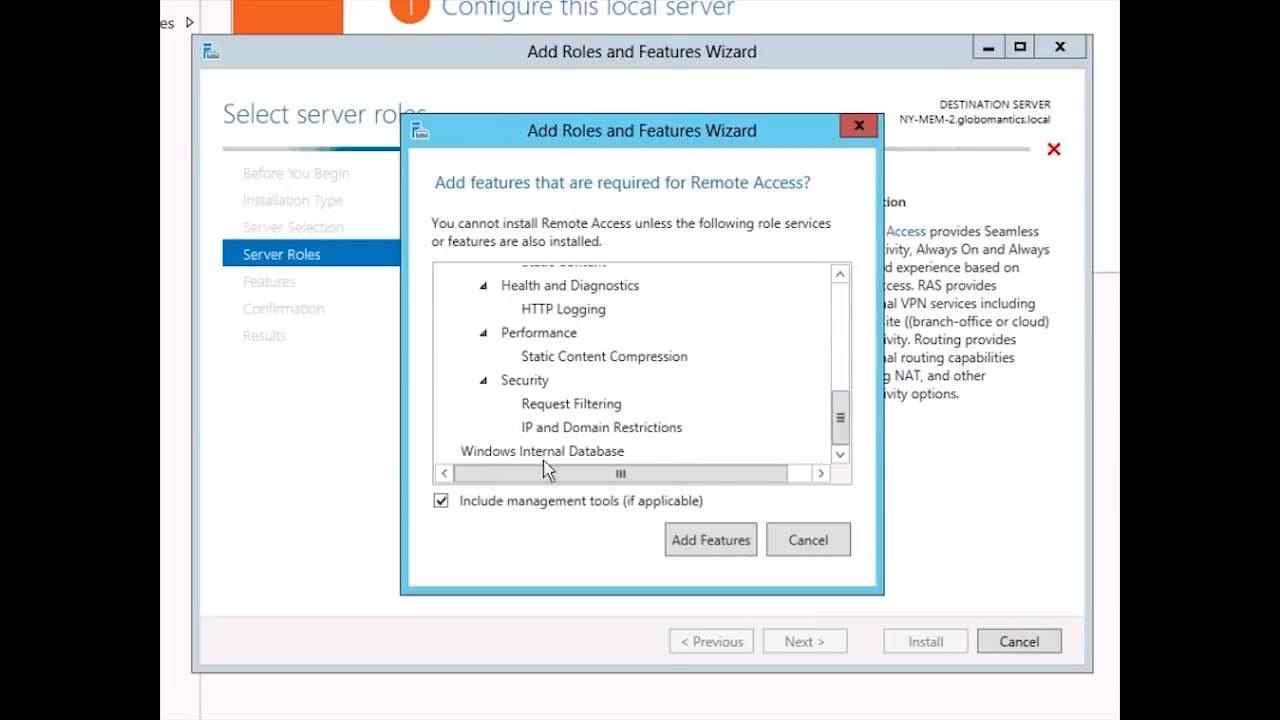
click(679, 534)
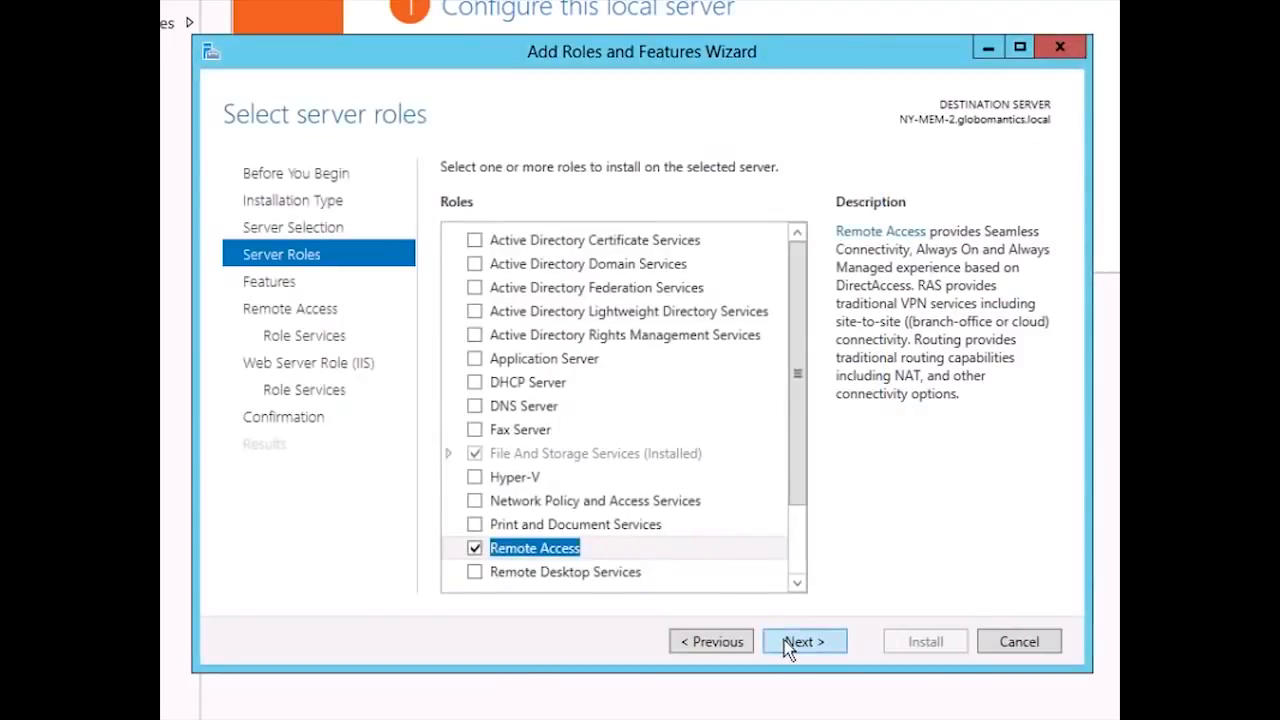
- Keep the preselected features and add the Routing role service alongside DirectAccess and VPN (RAS) for Remote Access
click(785, 645)
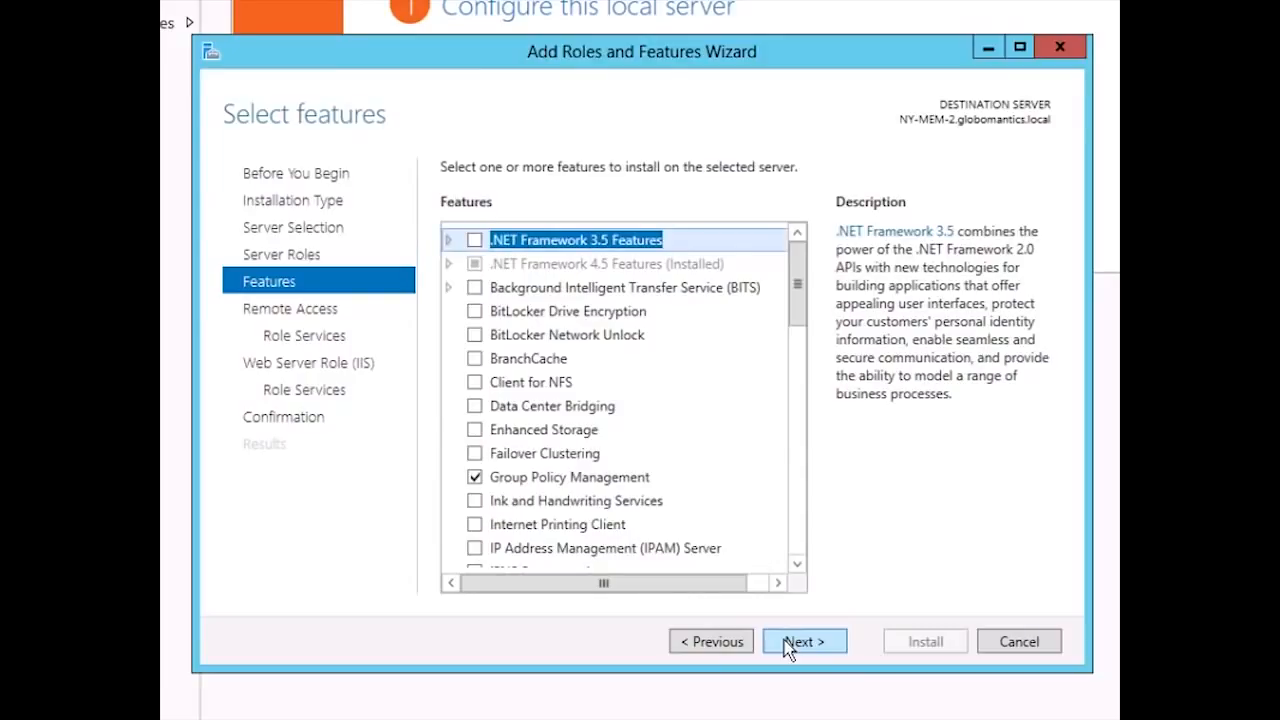
click(785, 645)
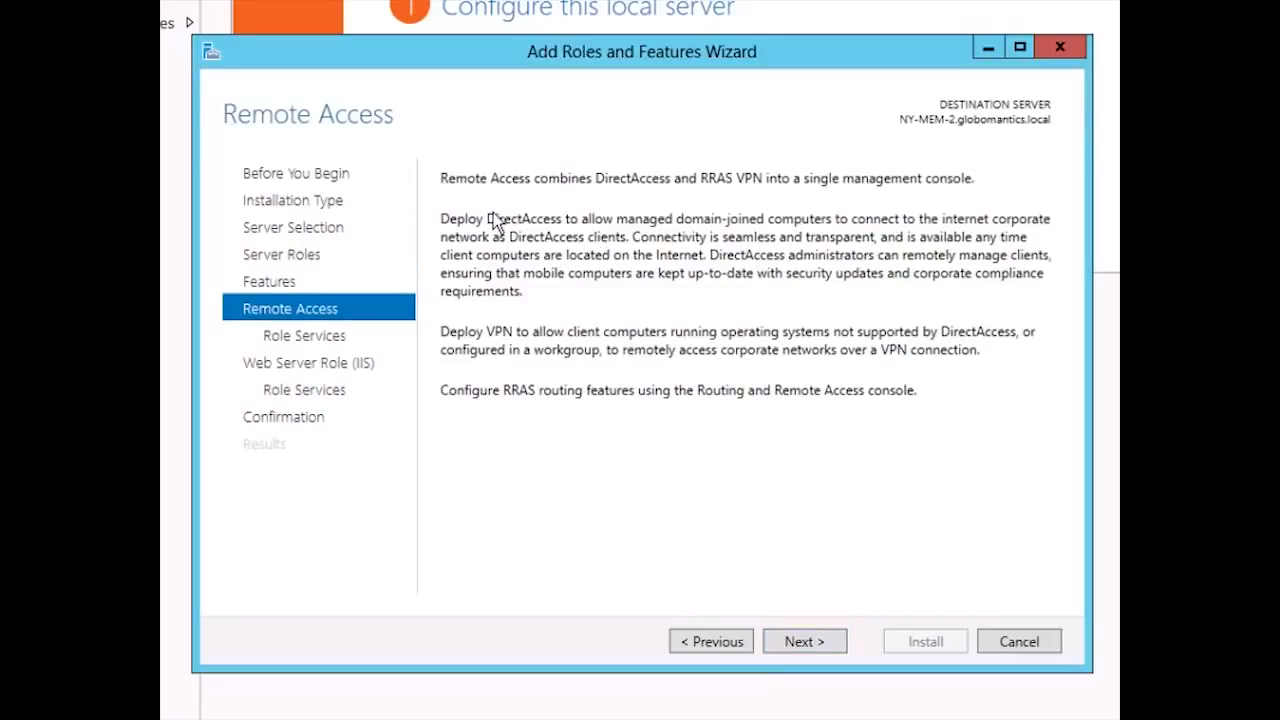
click(791, 645)
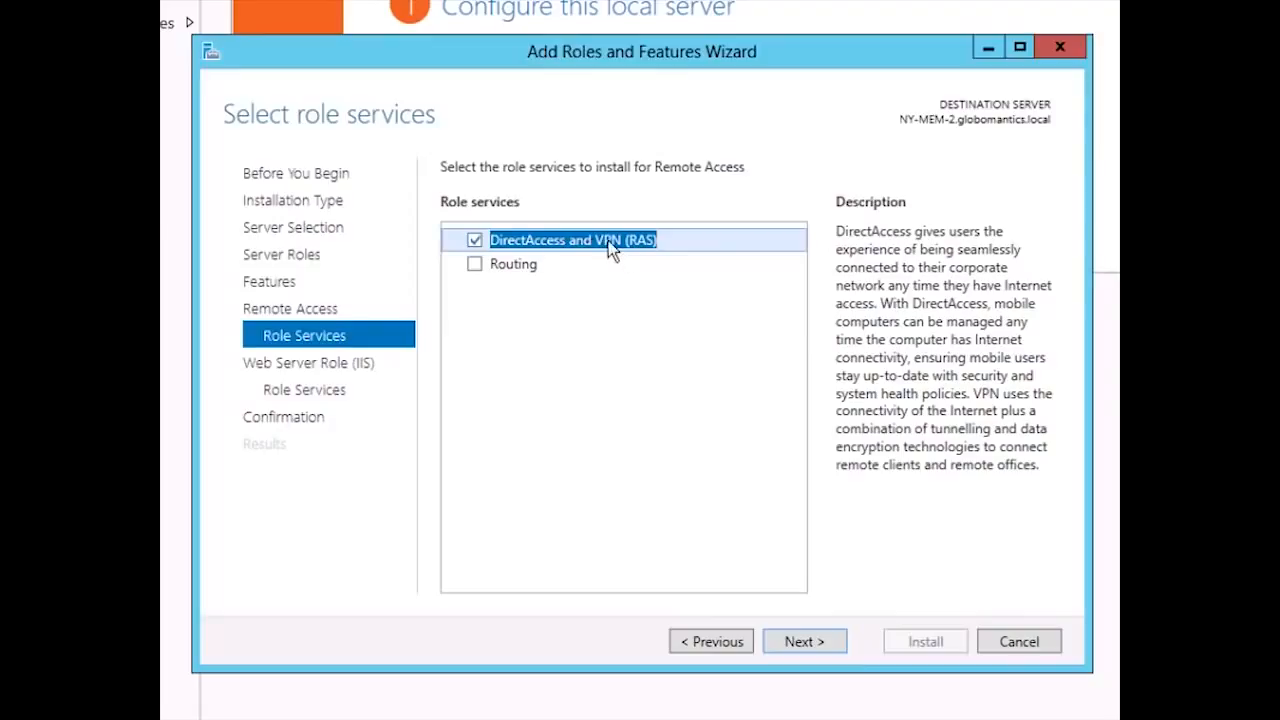
click(474, 266)
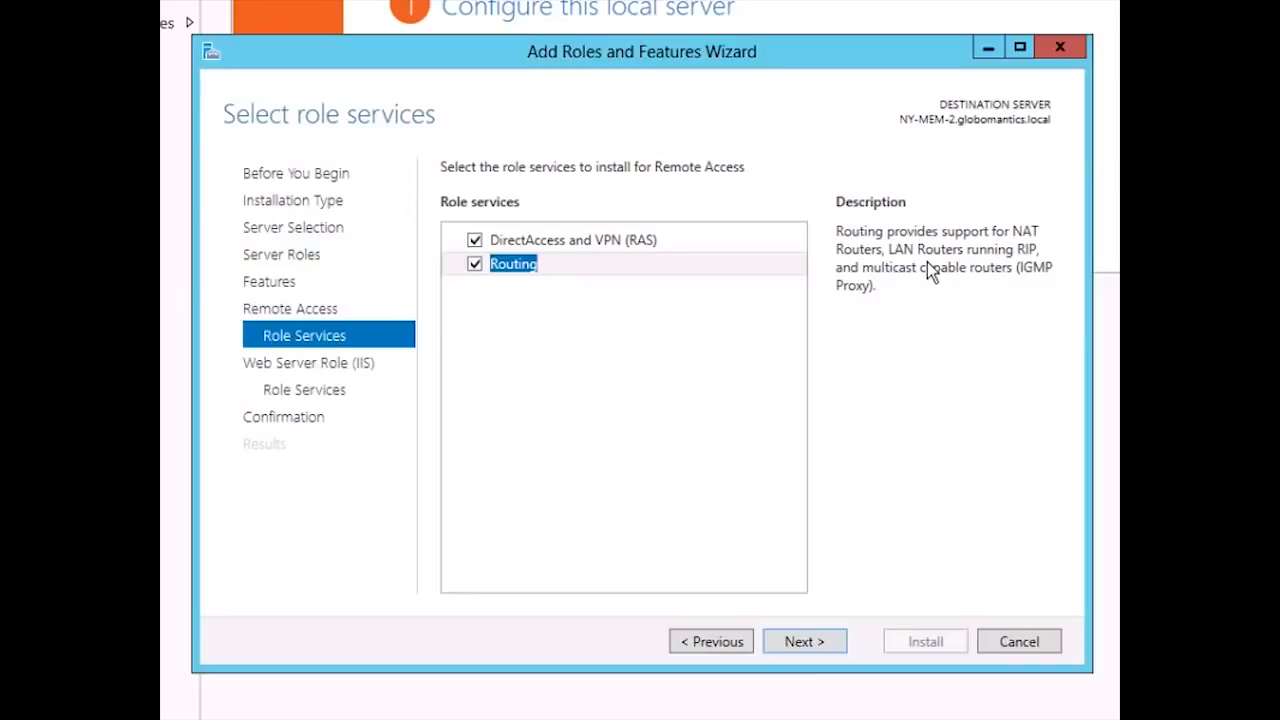
click(814, 648)
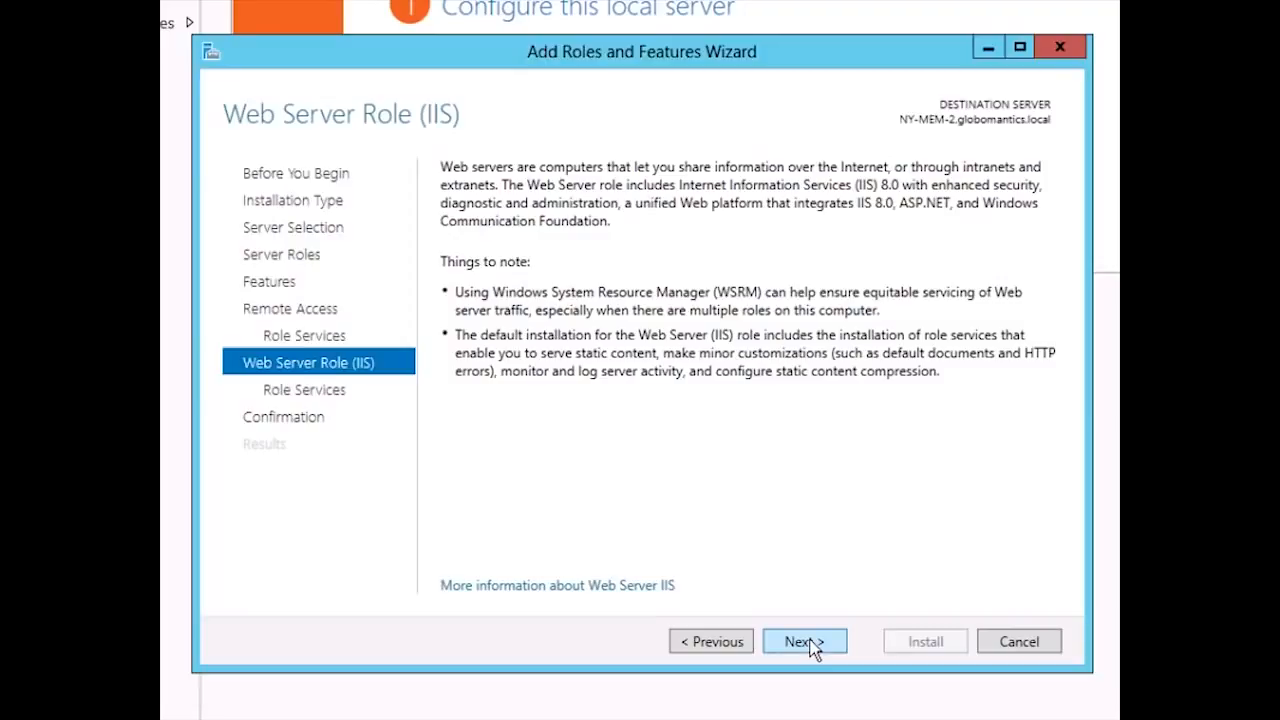
- Accept the default Web Server (IIS) role services and install the selected roles without automatic restart
click(814, 648)
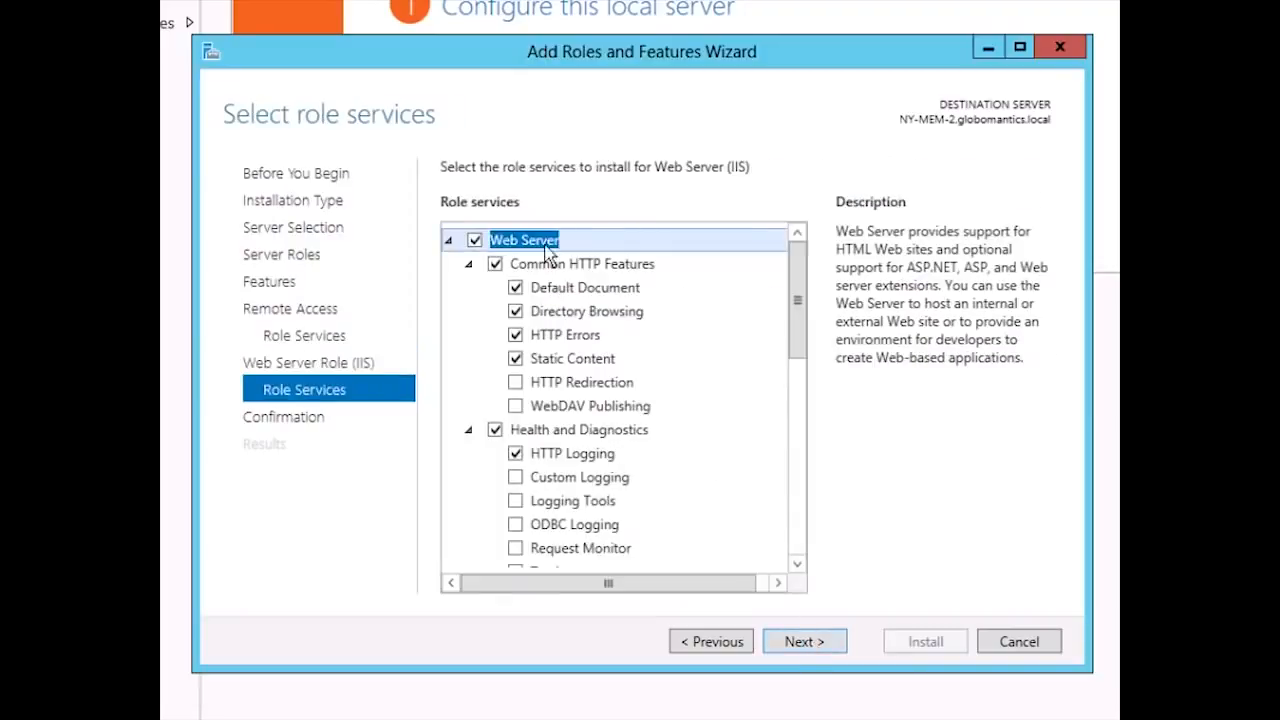
click(803, 642)
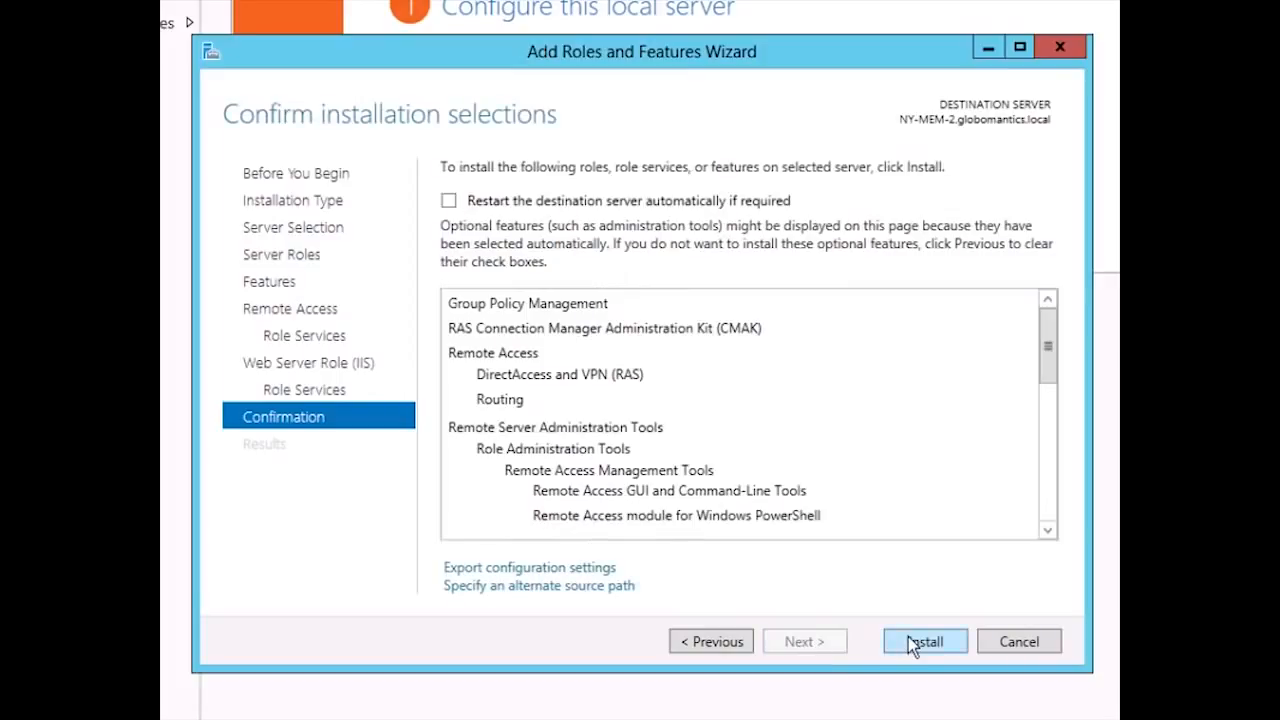
click(912, 641)
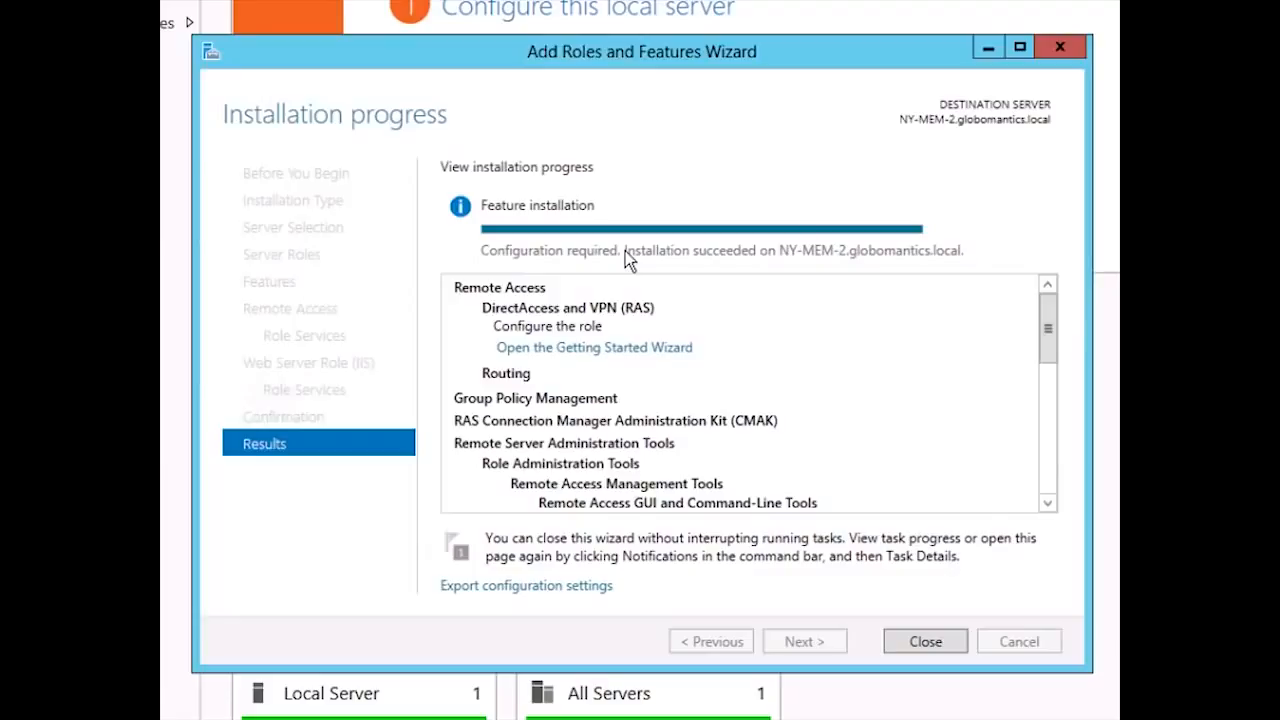
- Choose to deploy VPN only in the Remote Access Getting Started Wizard and close the finished roles installation wizard
click(607, 348)
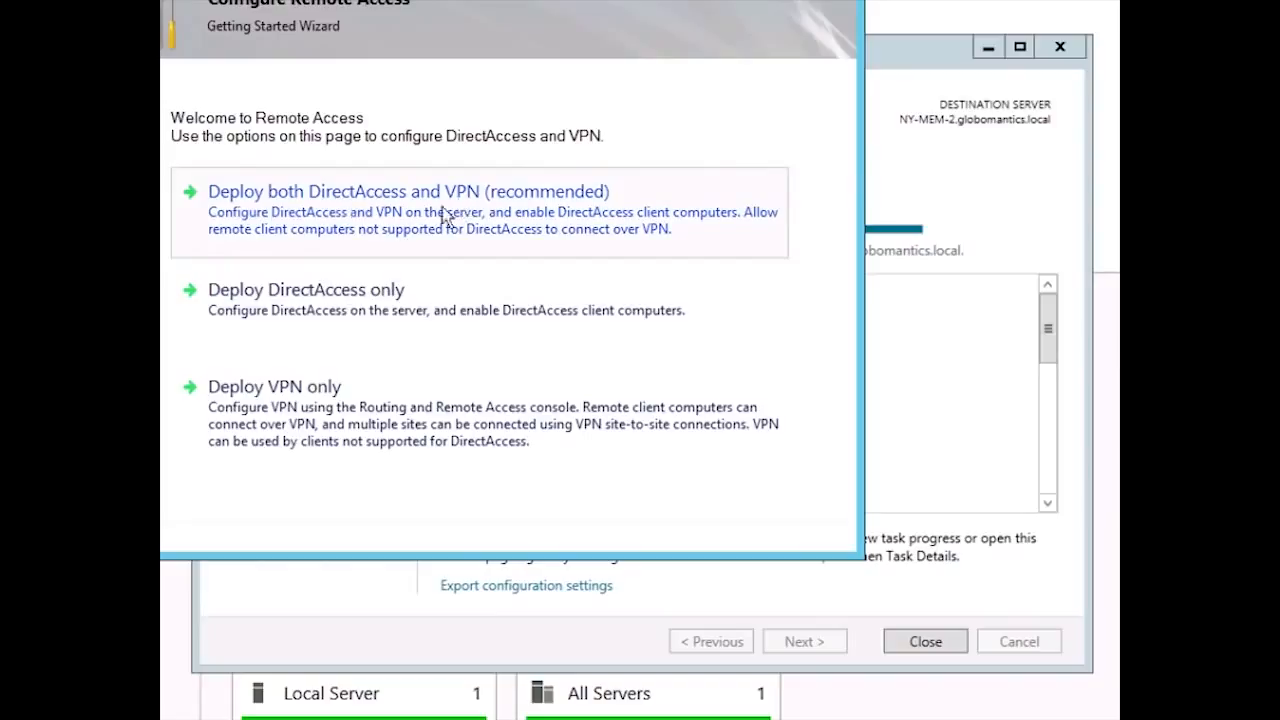
click(325, 416)
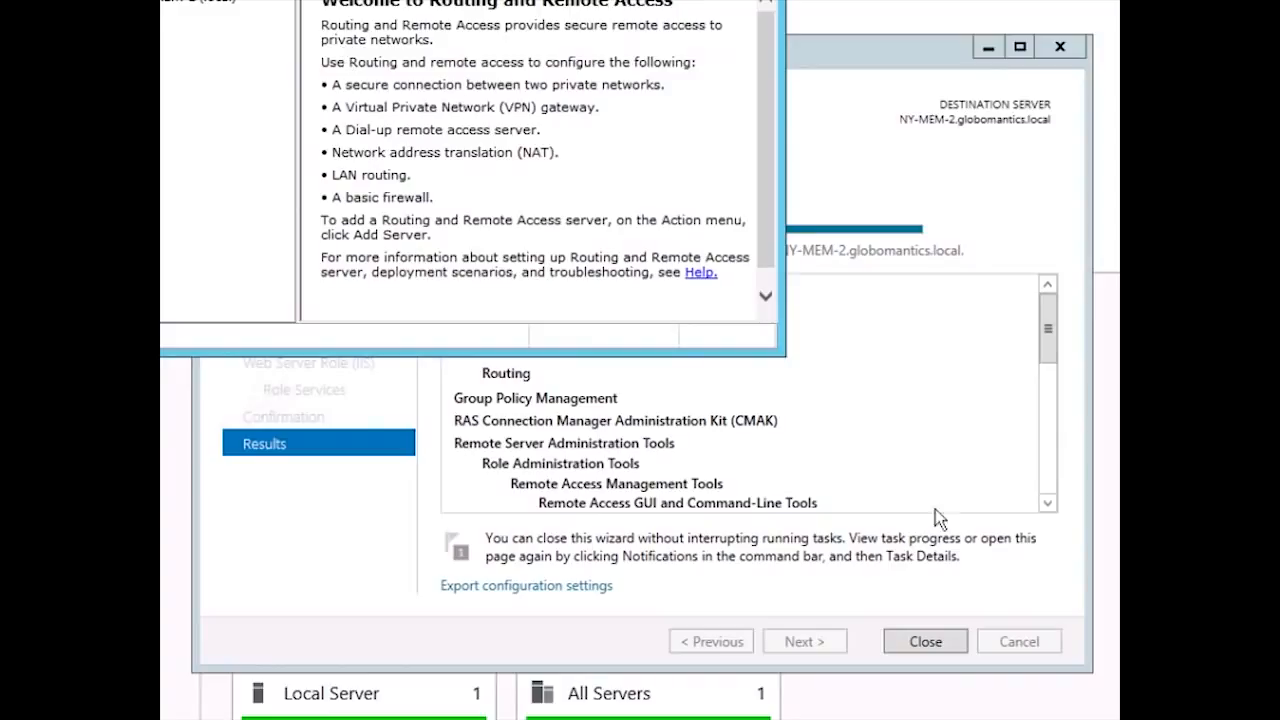
click(902, 60)
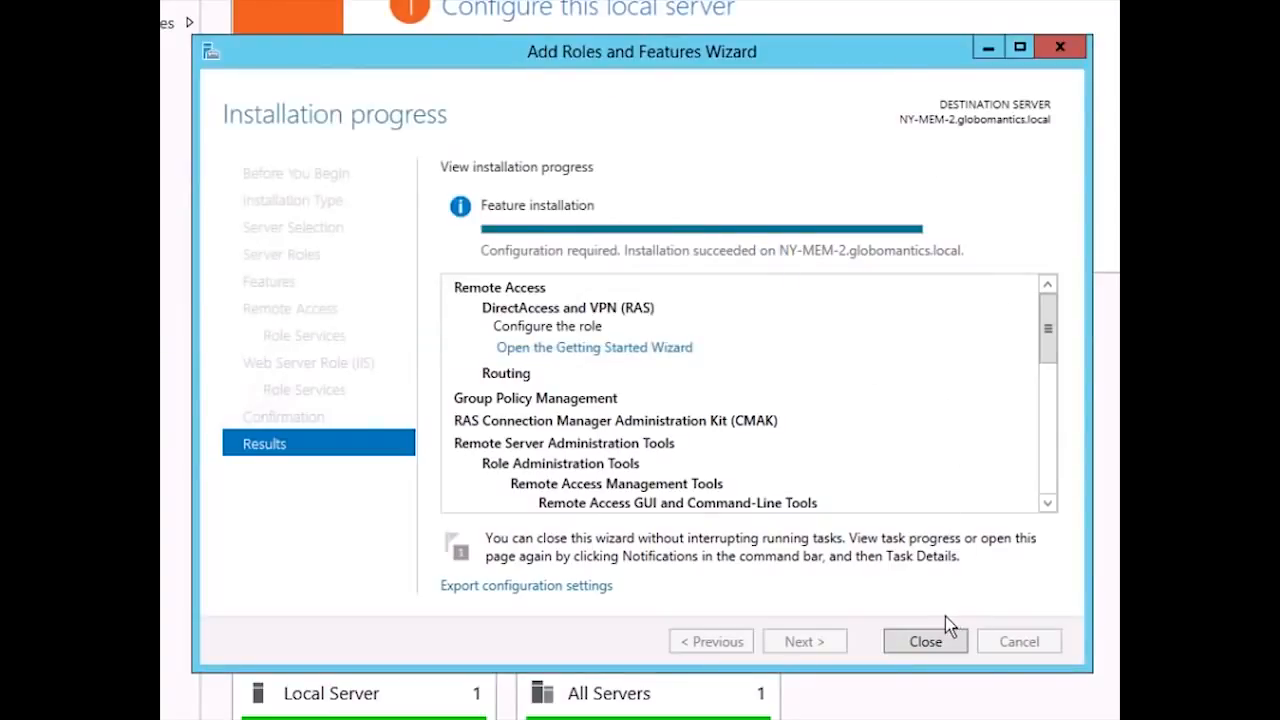
click(922, 641)
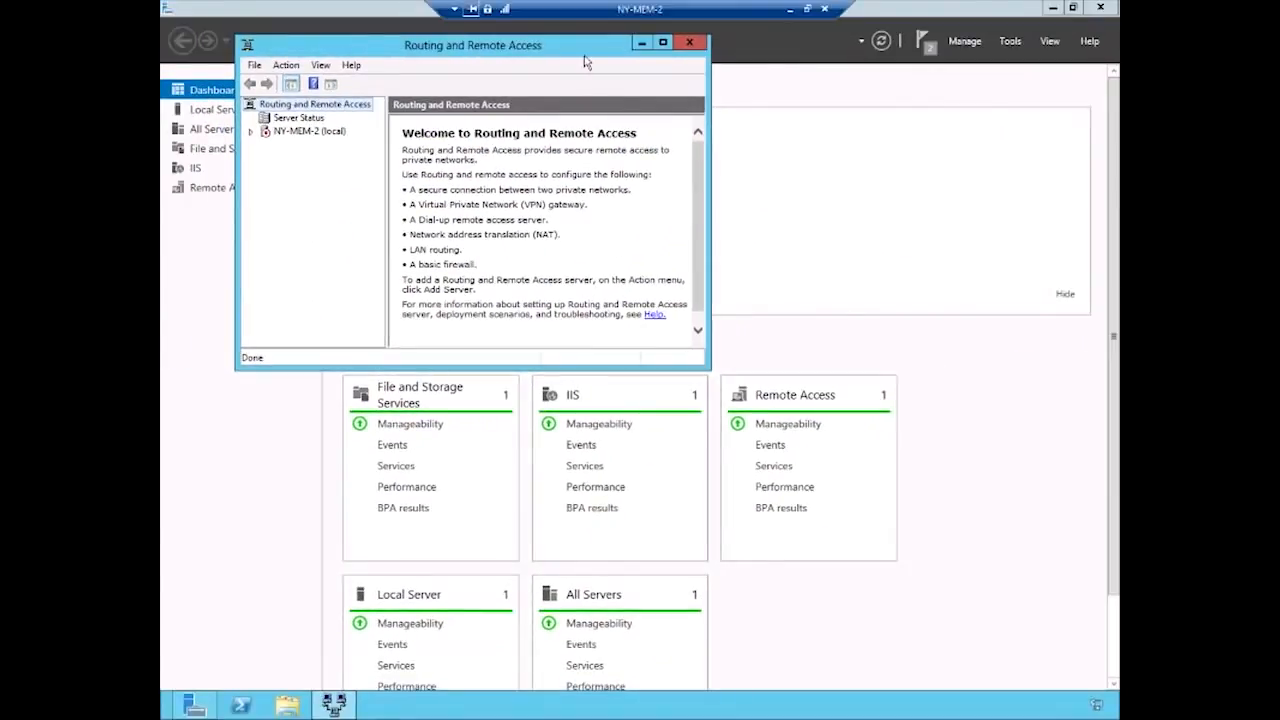
- Maximize the Routing and Remote Access console and start Configure and Enable Routing and Remote Access for NY-MEM-2 (local)
double_click(577, 52)
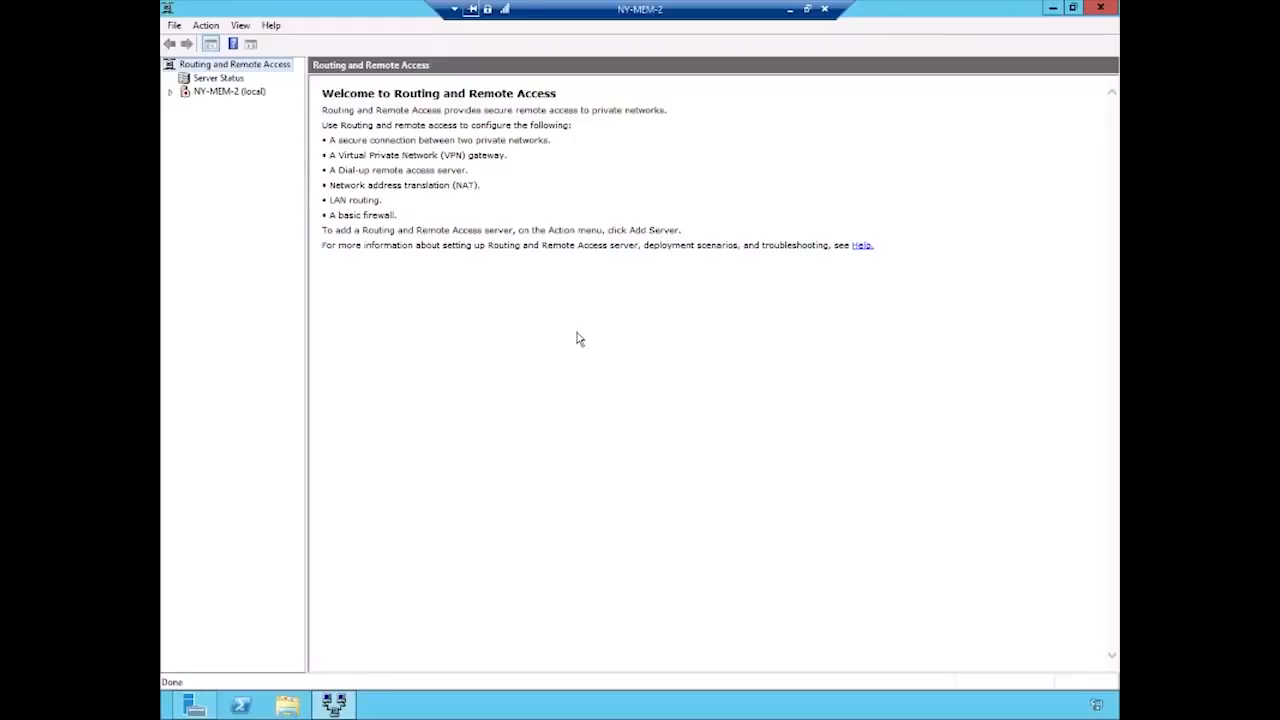
click(200, 95)
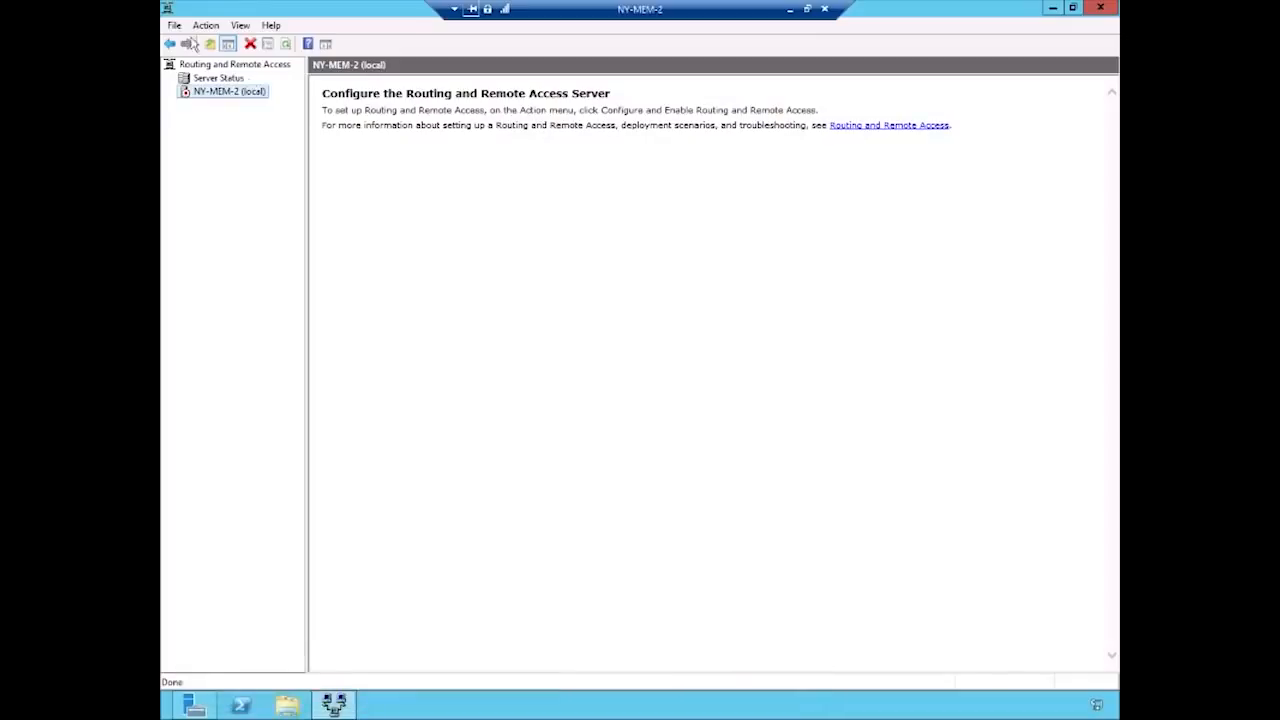
click(204, 27)
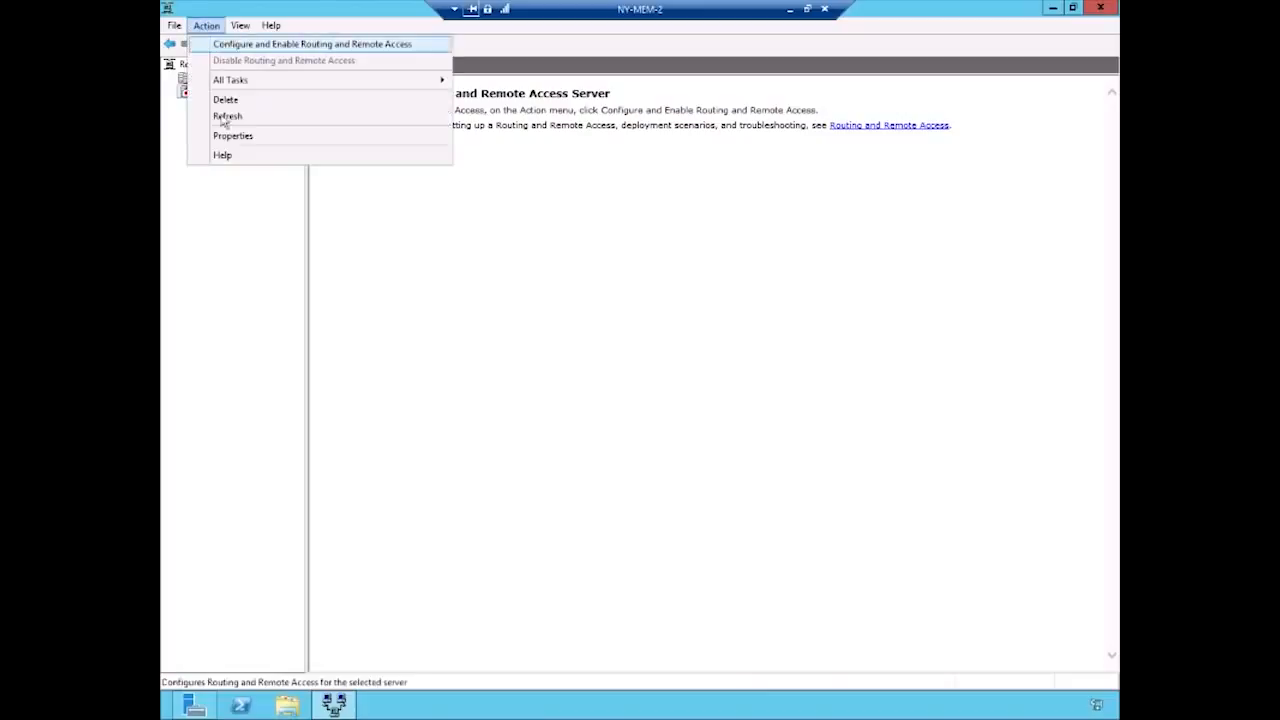
click(209, 221)
right_click(212, 92)
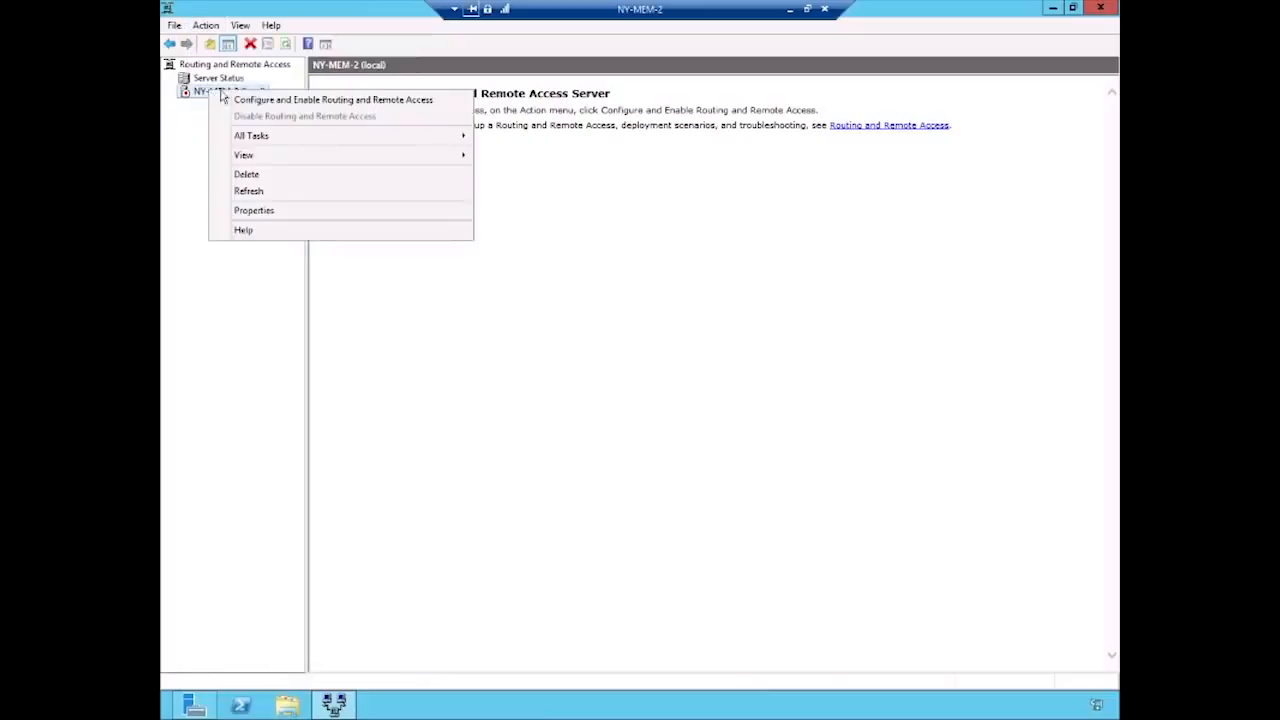
click(280, 102)
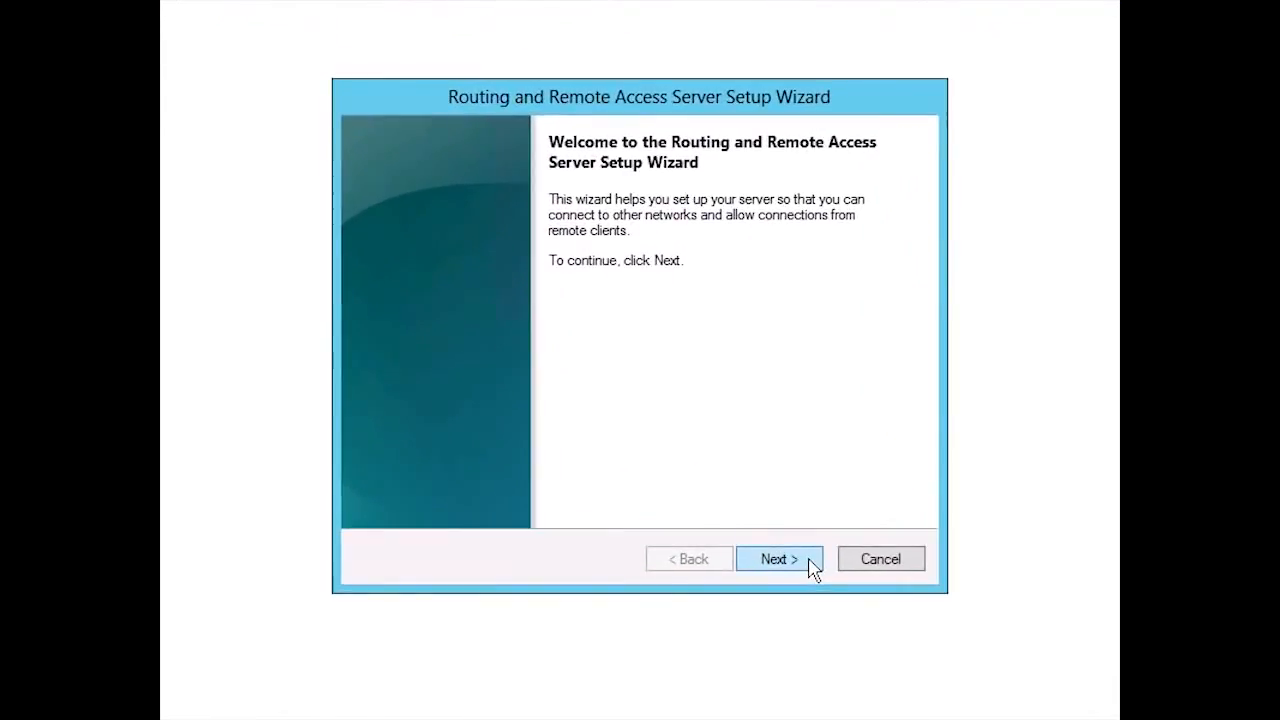
- Choose the Remote access (dial-up or VPN) configuration and enable only VPN connections
click(813, 566)
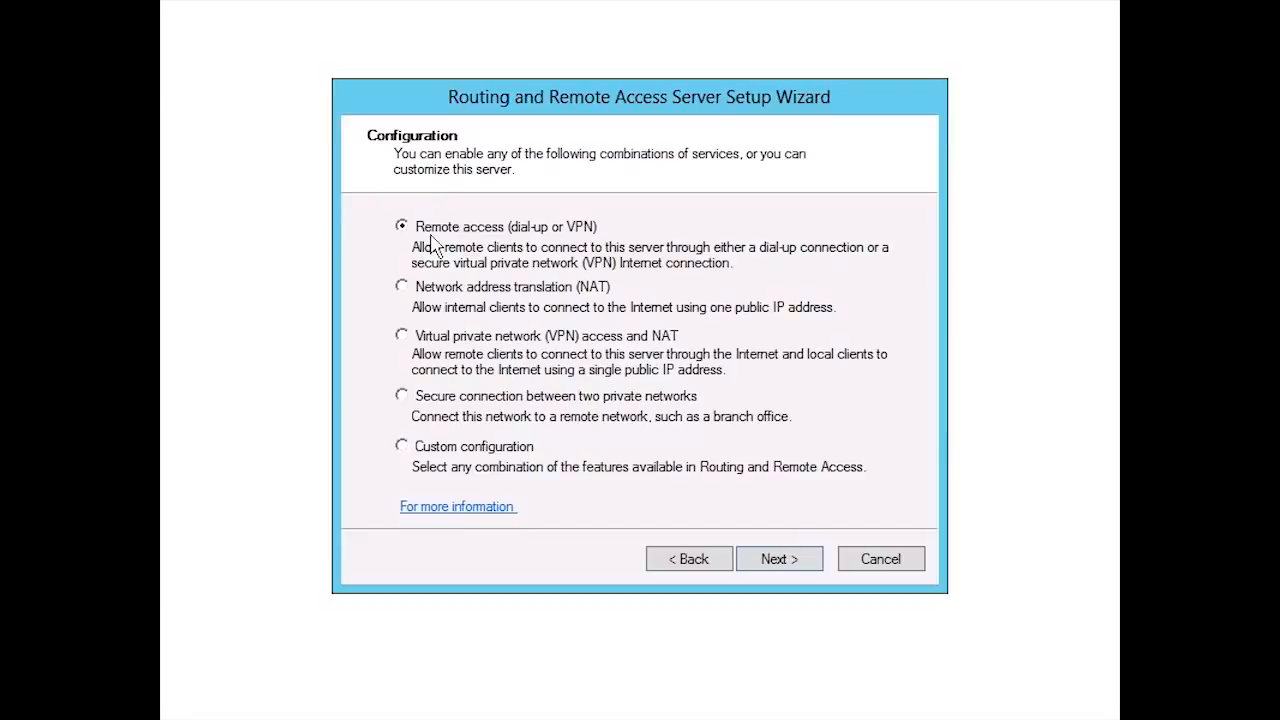
click(790, 568)
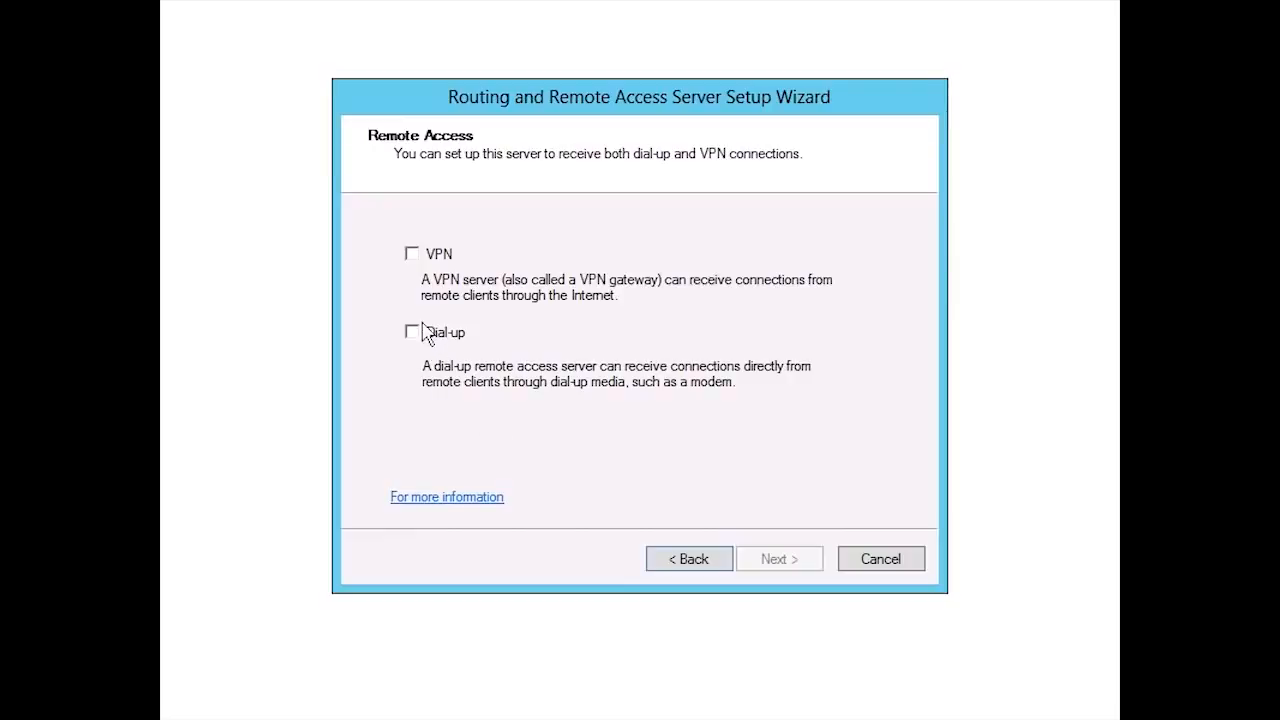
click(410, 256)
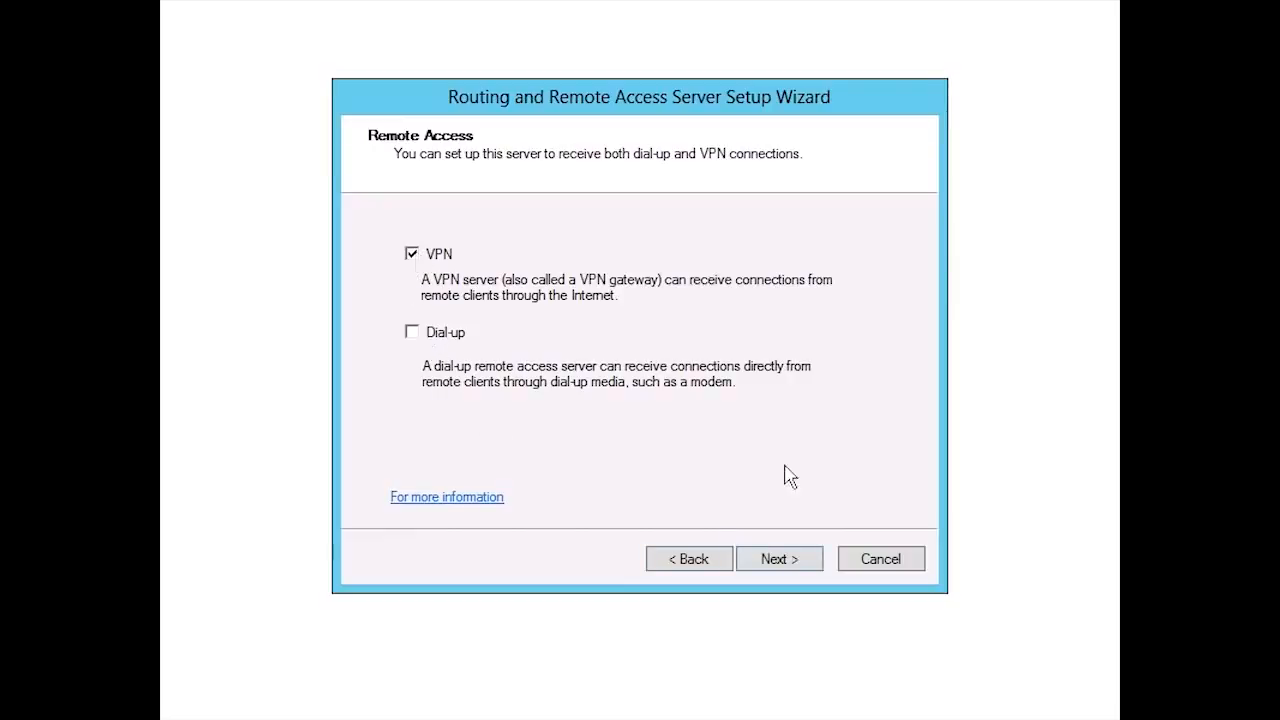
click(806, 565)
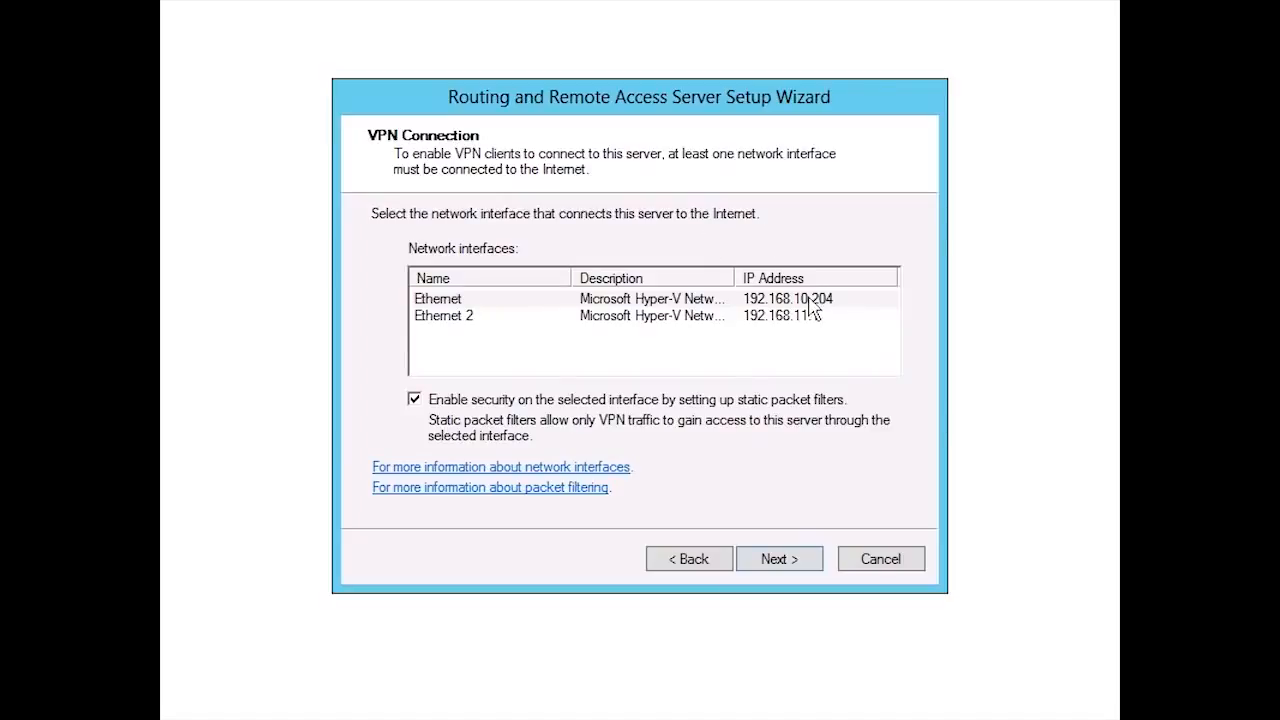
- Use Ethernet 2 as the Internet-facing interface and turn off security through static packet filters
click(446, 318)
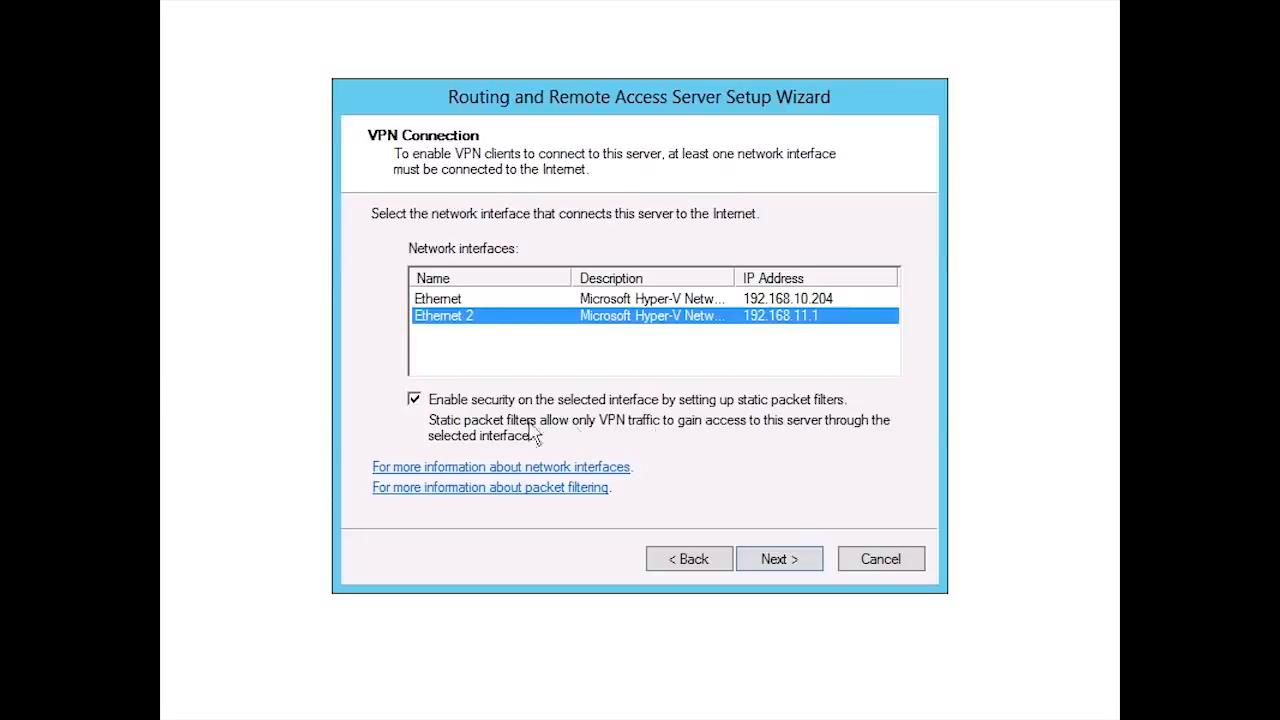
click(414, 400)
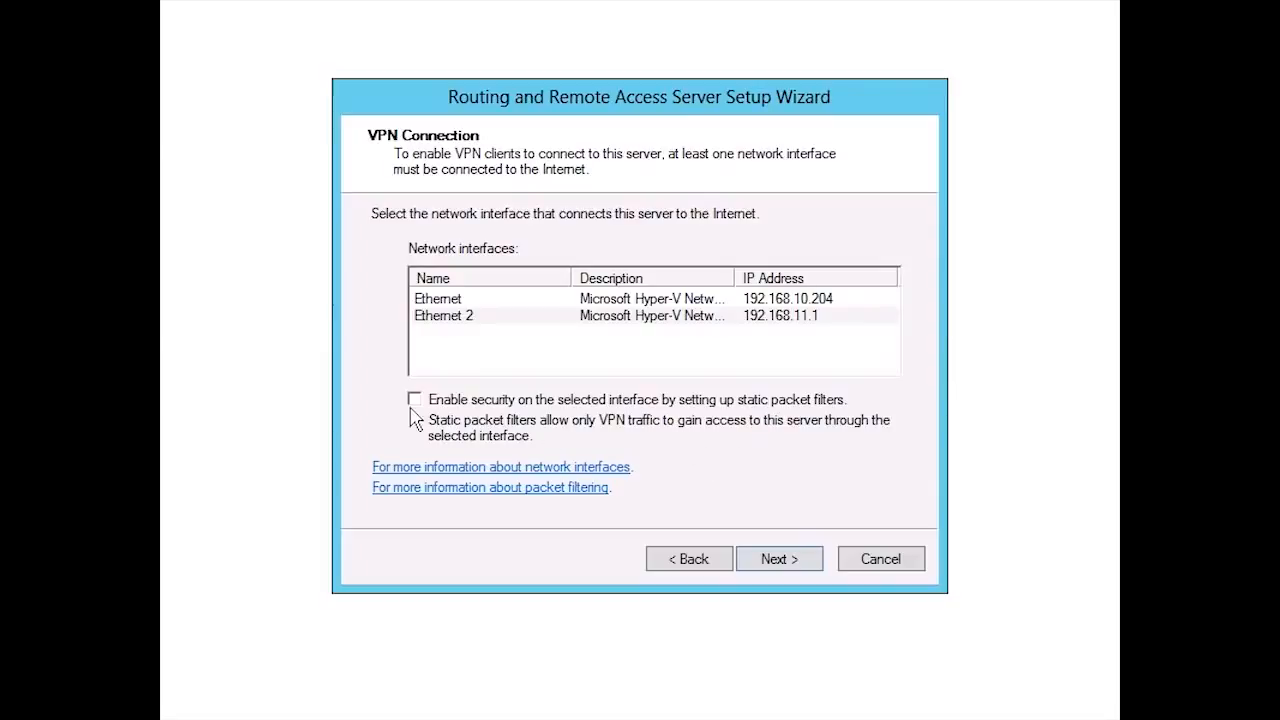
click(492, 316)
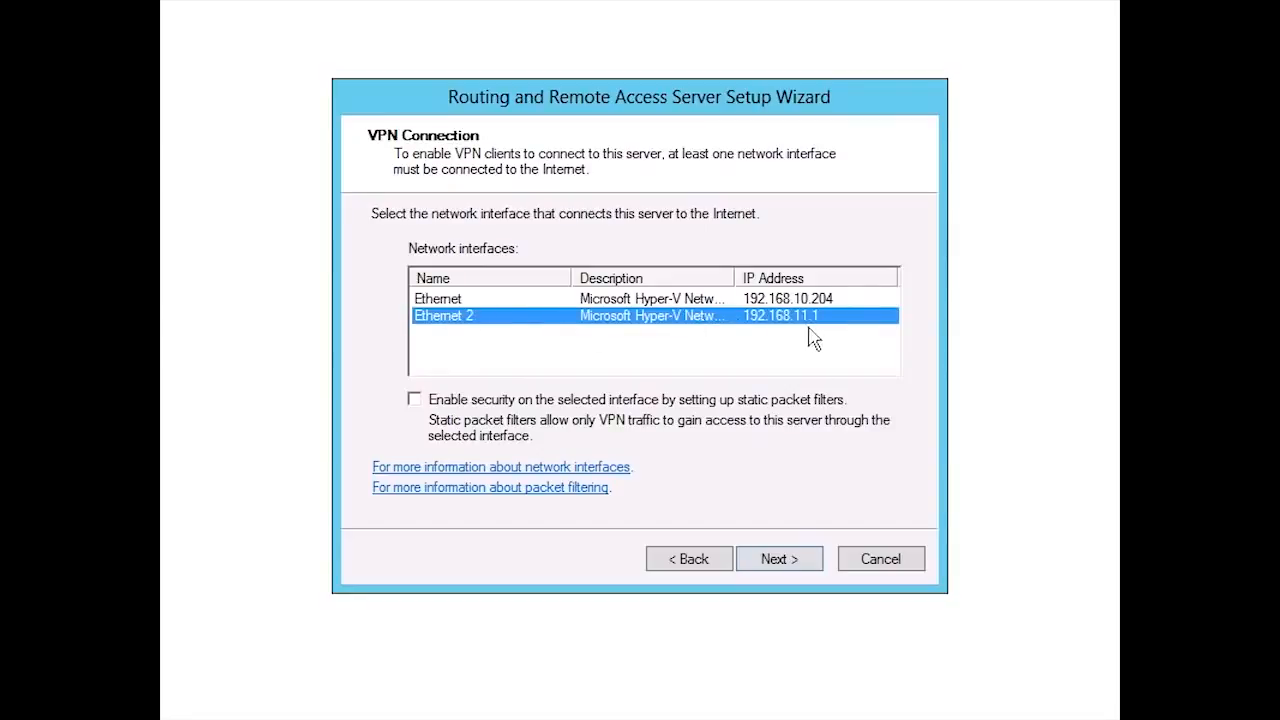
click(799, 561)
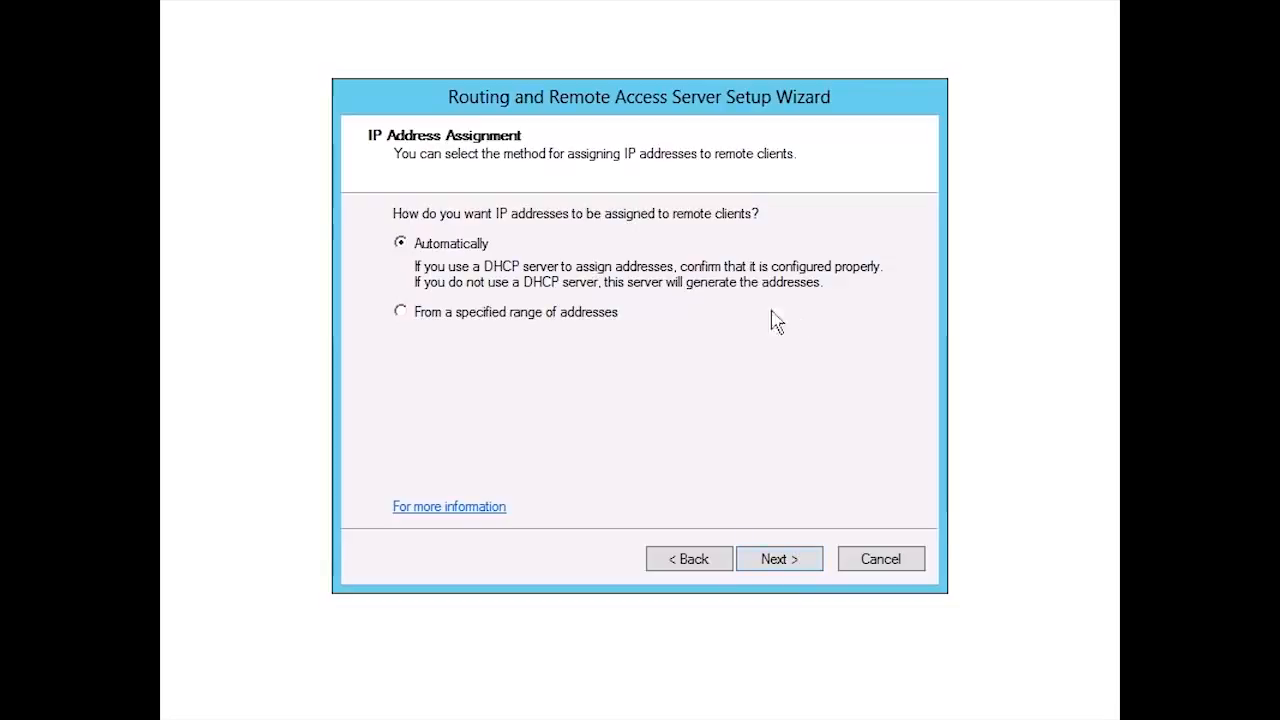
- Assign remote clients' IP addresses from a specified range and create a new IPv4 address range starting at 192.168.10.50
click(406, 320)
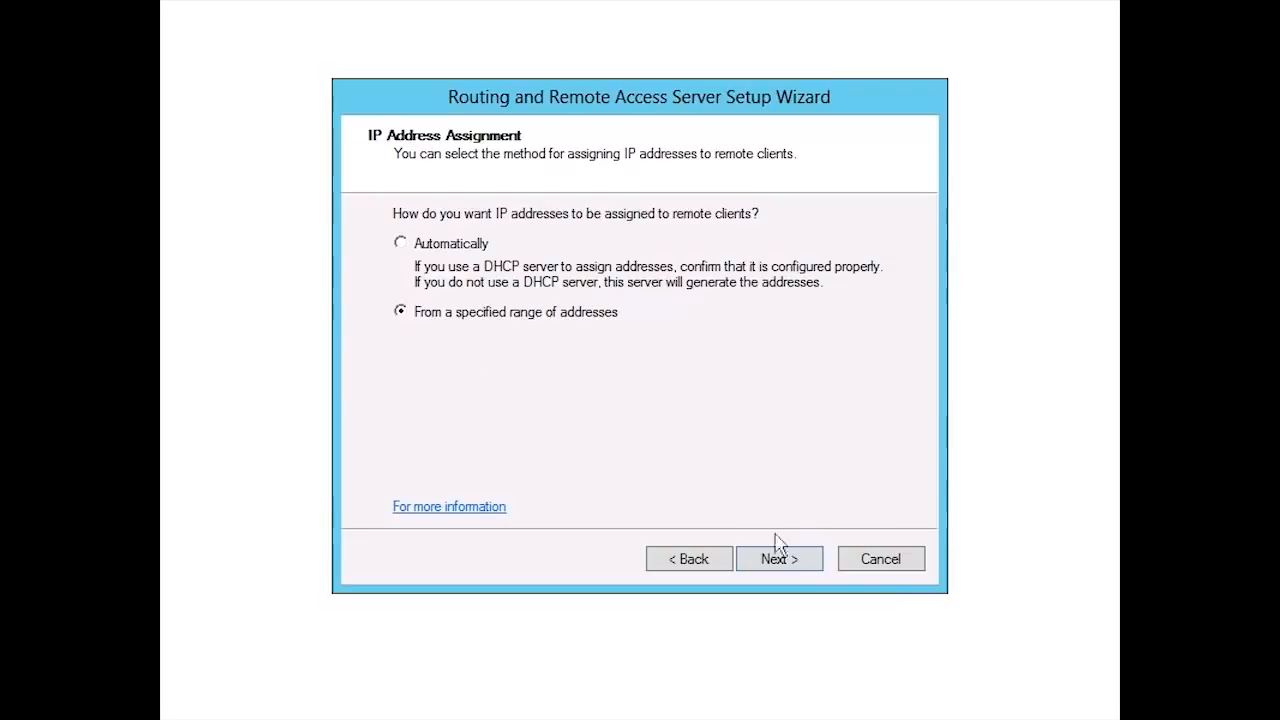
click(765, 563)
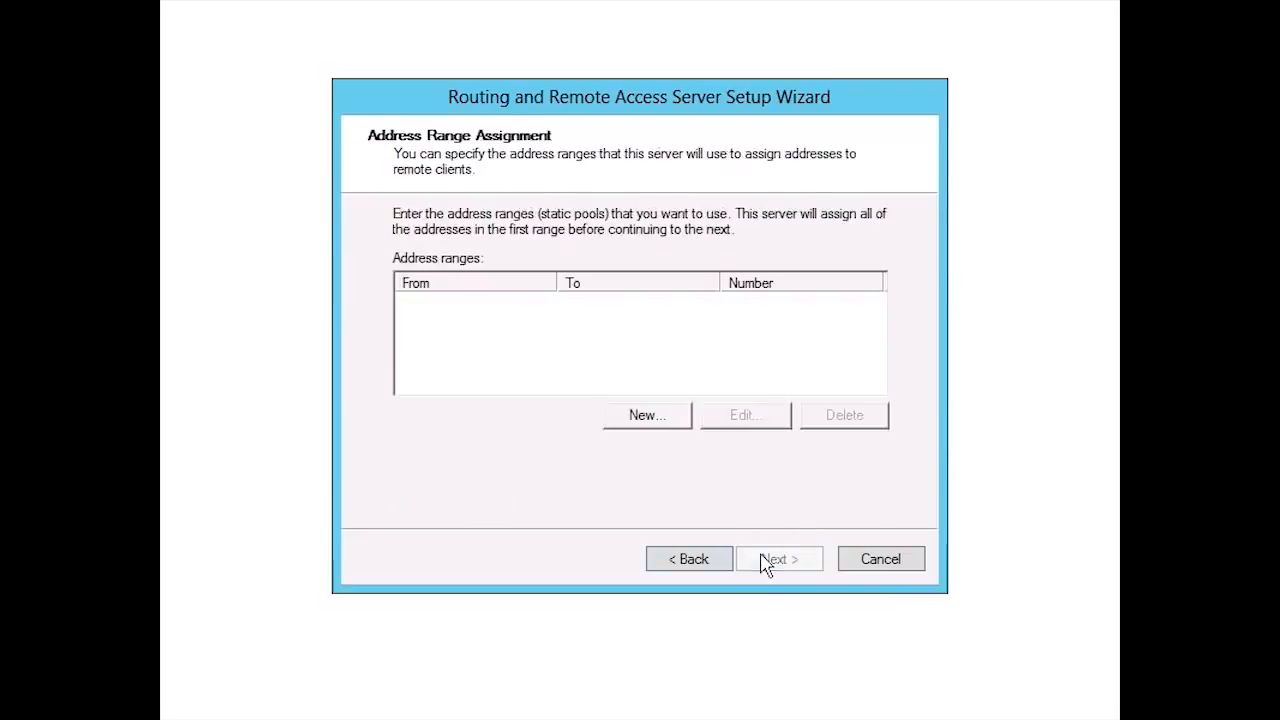
click(628, 414)
text(192.168.10.)
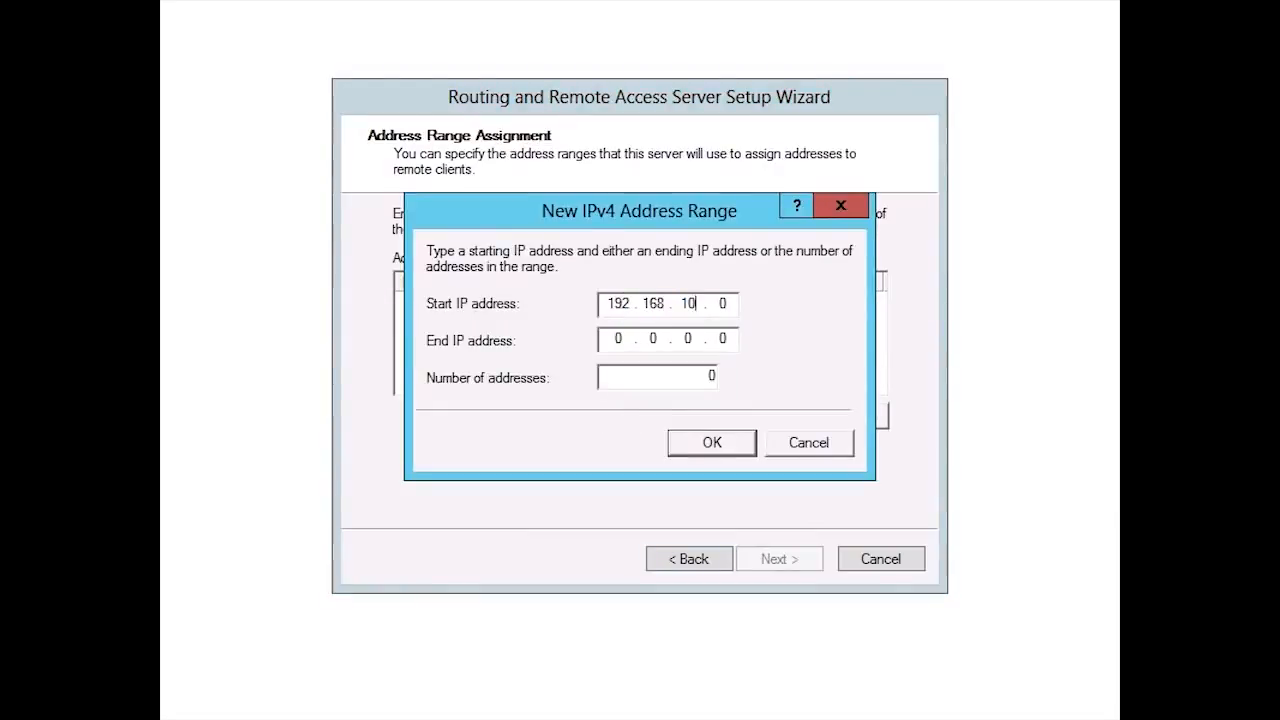
text(50)
key(Tab)
key(Tab)
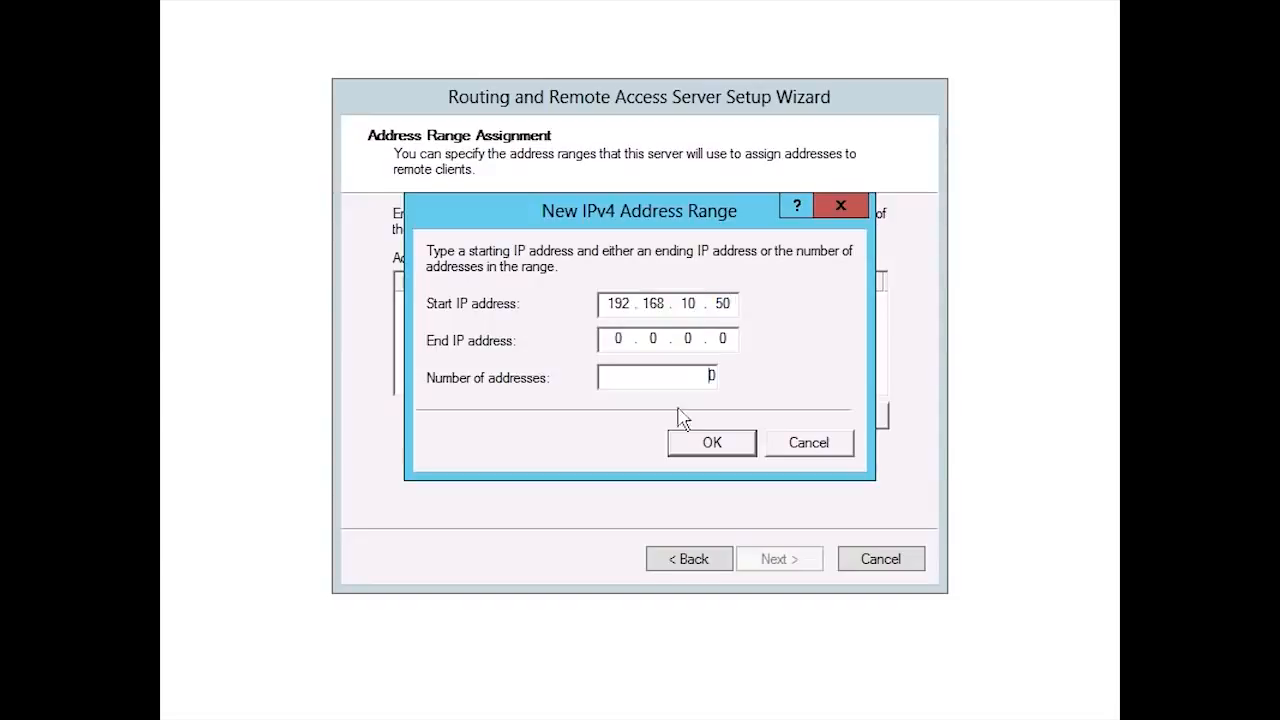
- Set the new range's number of addresses to 11 and accept the static address pool
double_click(710, 376)
text(11)
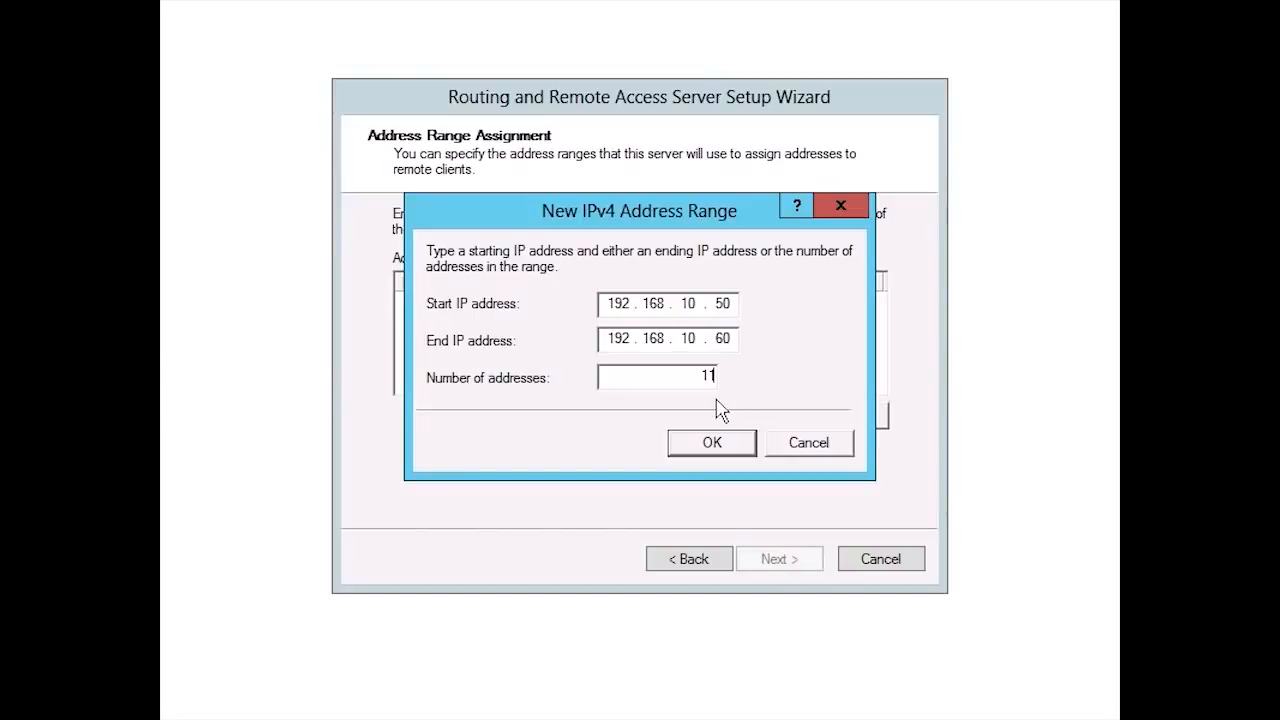
click(697, 452)
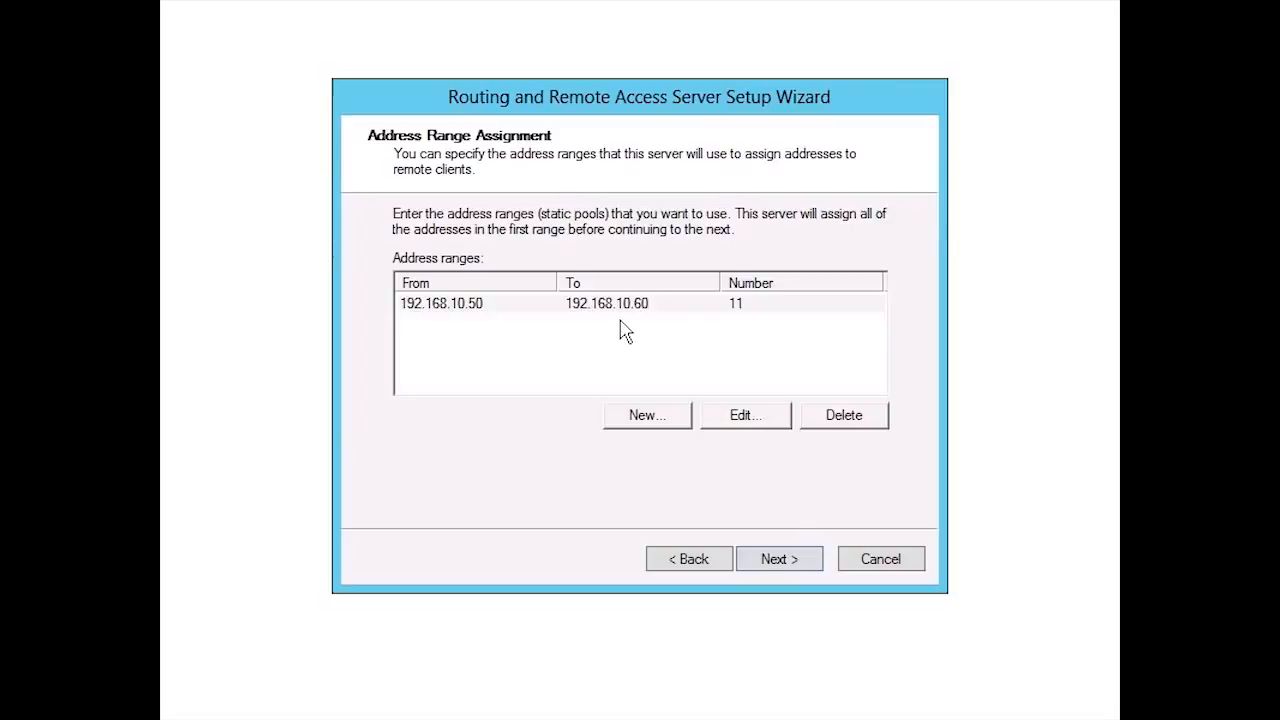
click(806, 566)
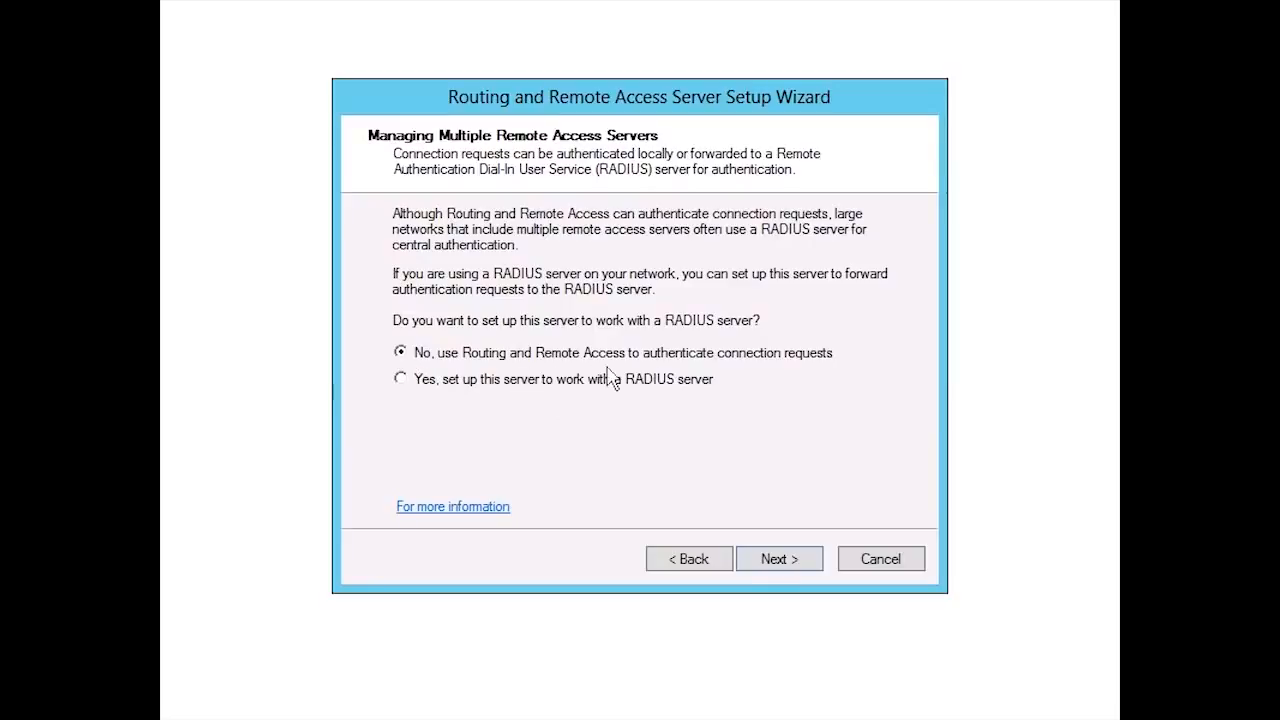
- Keep Routing and Remote Access authenticating connection requests without RADIUS, and finish the setup wizard, acknowledging the DHCP relay notice
click(779, 559)
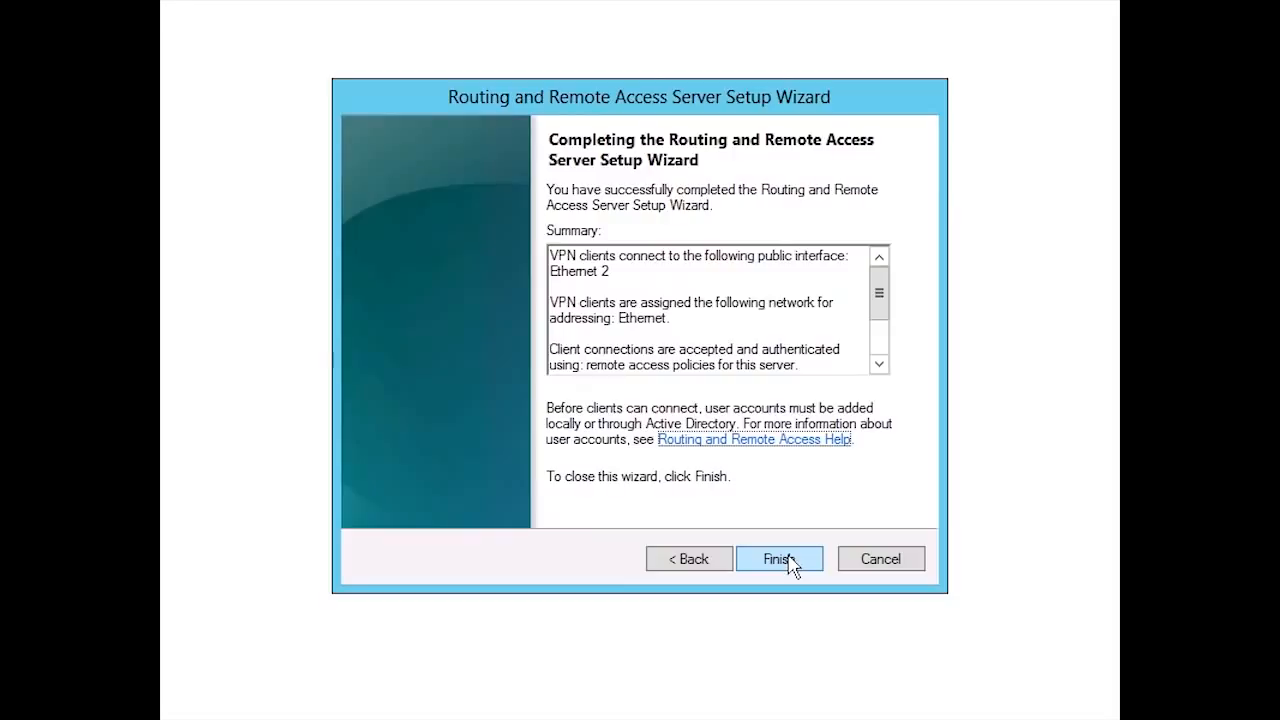
click(788, 558)
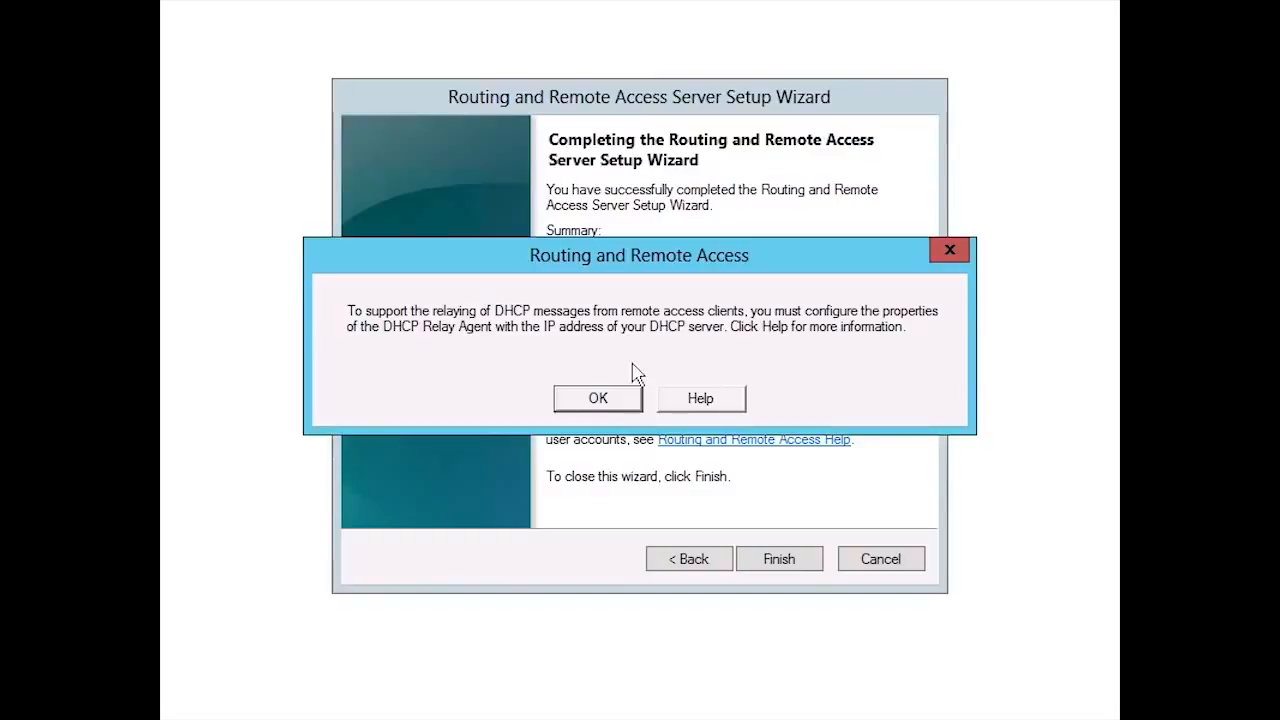
click(570, 395)
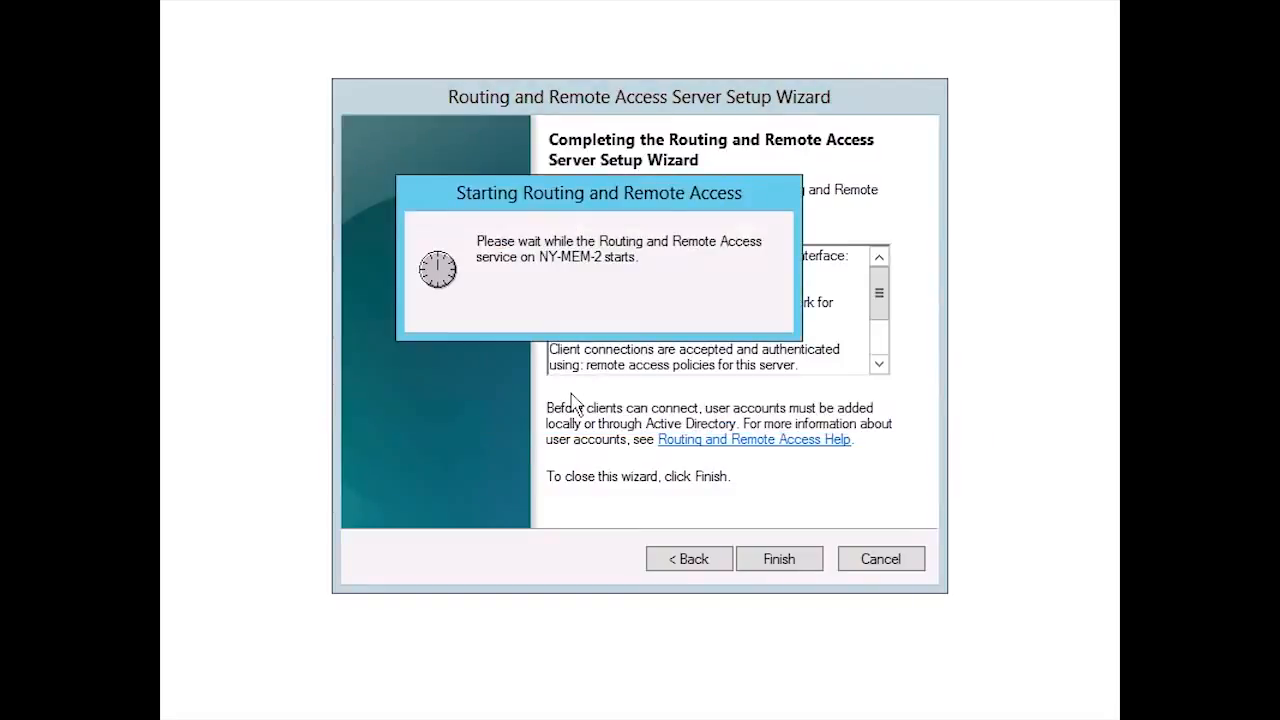